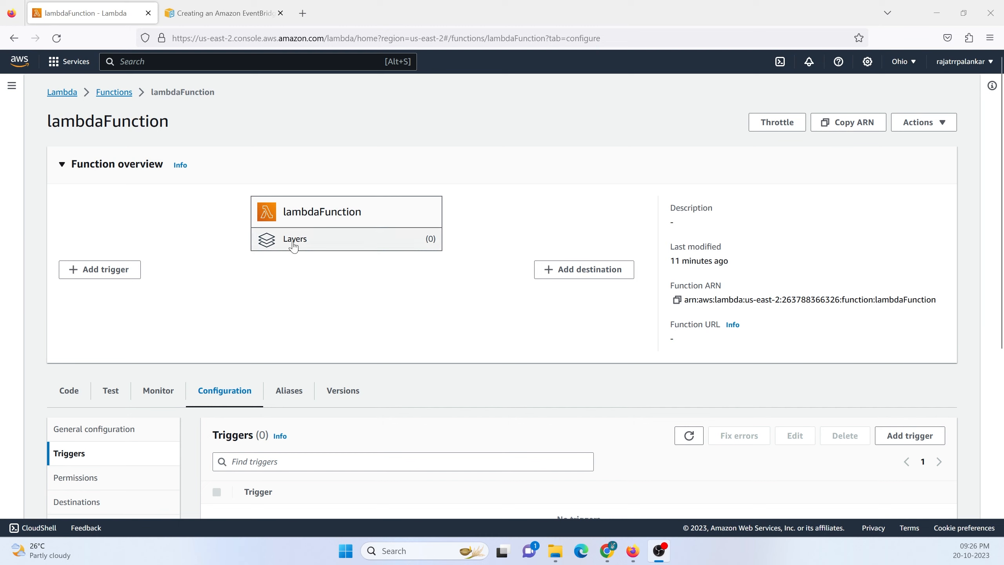
Go to the console home, open the Lambda service, and open lambdaFunction from its functions list.
click(61, 93)
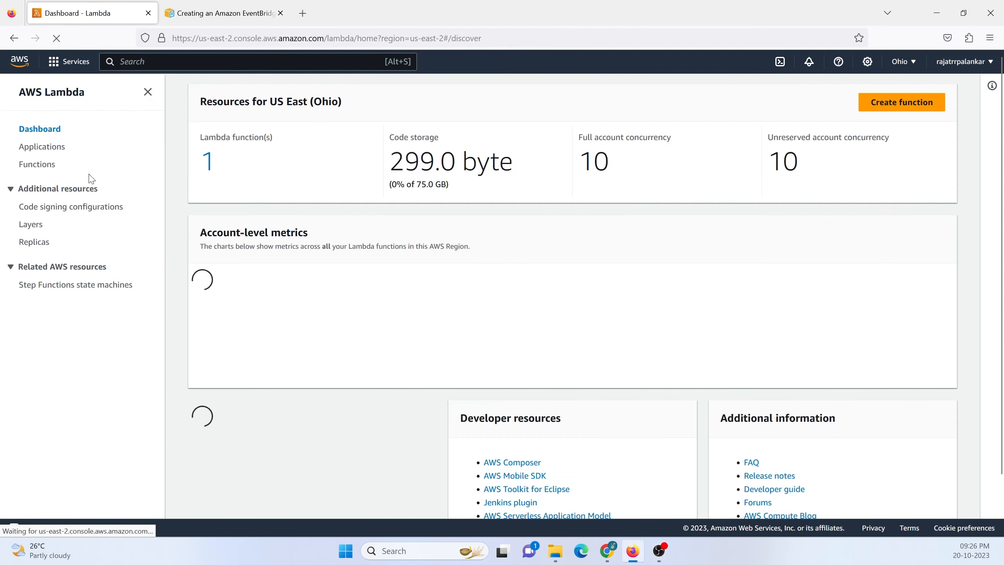
click(19, 63)
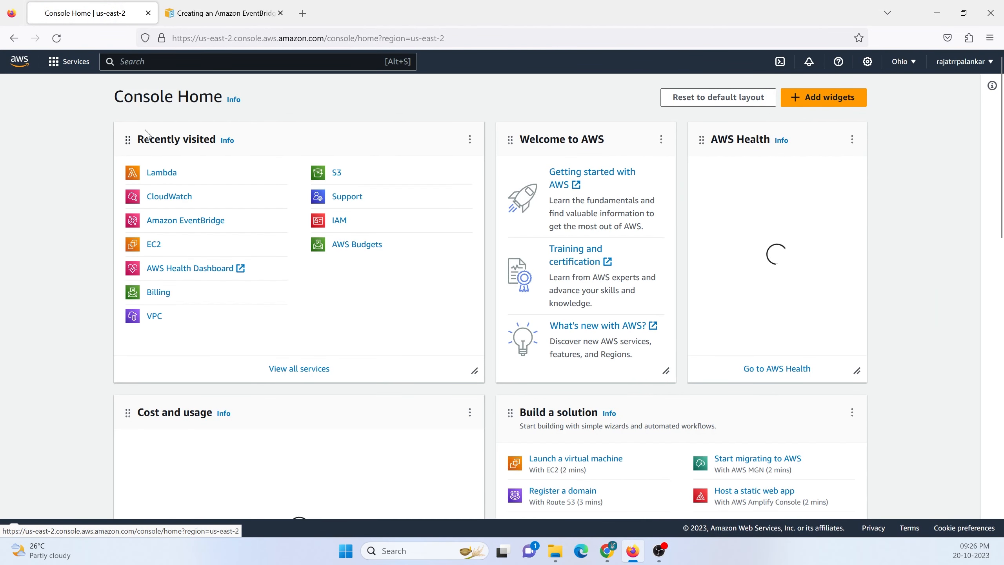
click(158, 172)
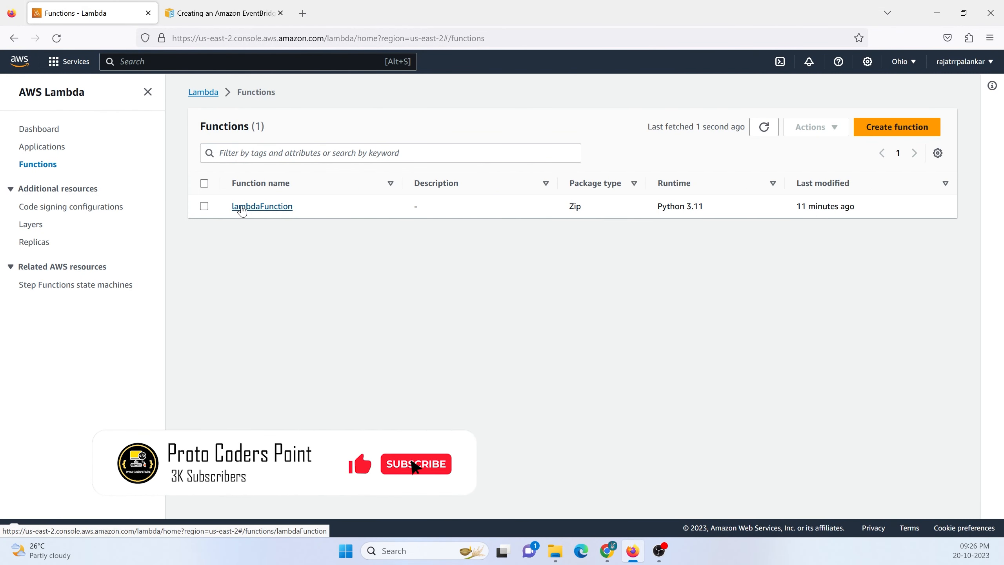
click(273, 211)
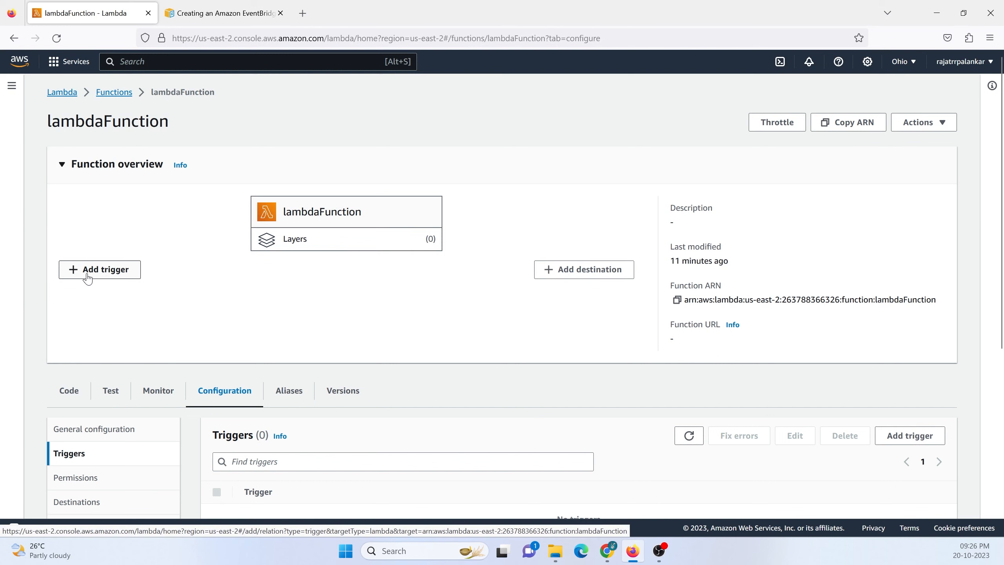
Start adding a trigger to lambdaFunction with EventBridge (CloudWatch Events) as the source.
click(124, 277)
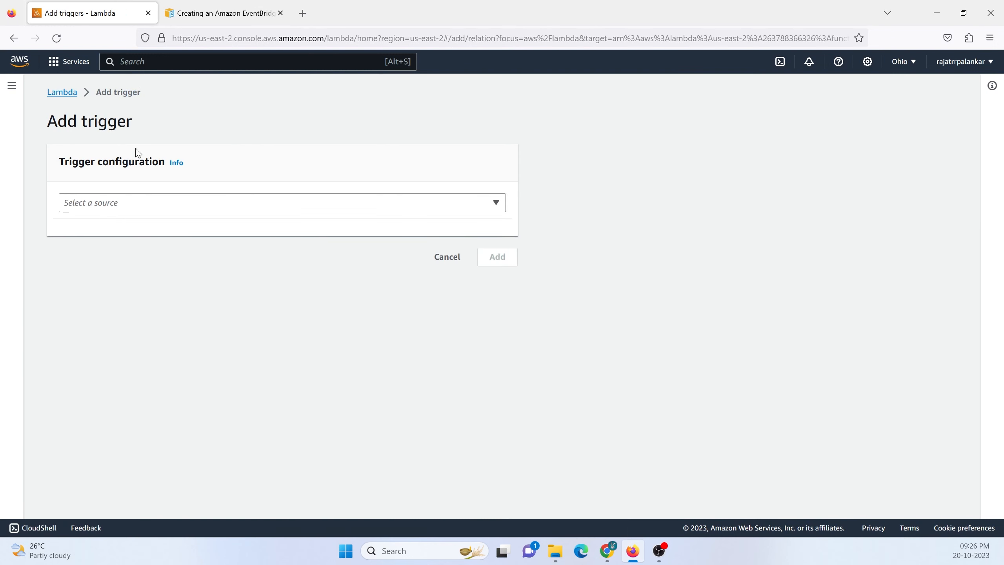
click(171, 206)
scroll(246, 345, down, 2)
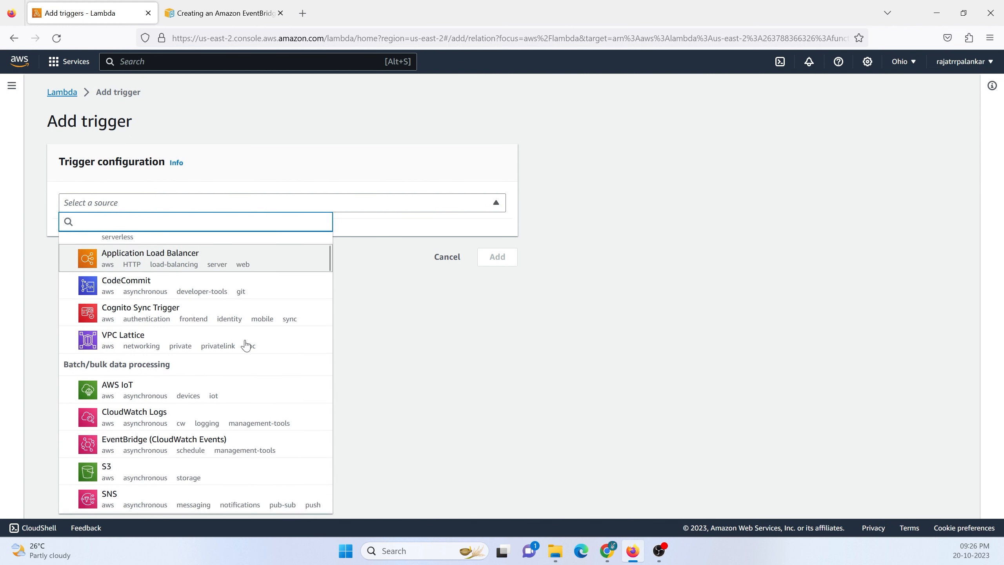
scroll(246, 345, down, 1)
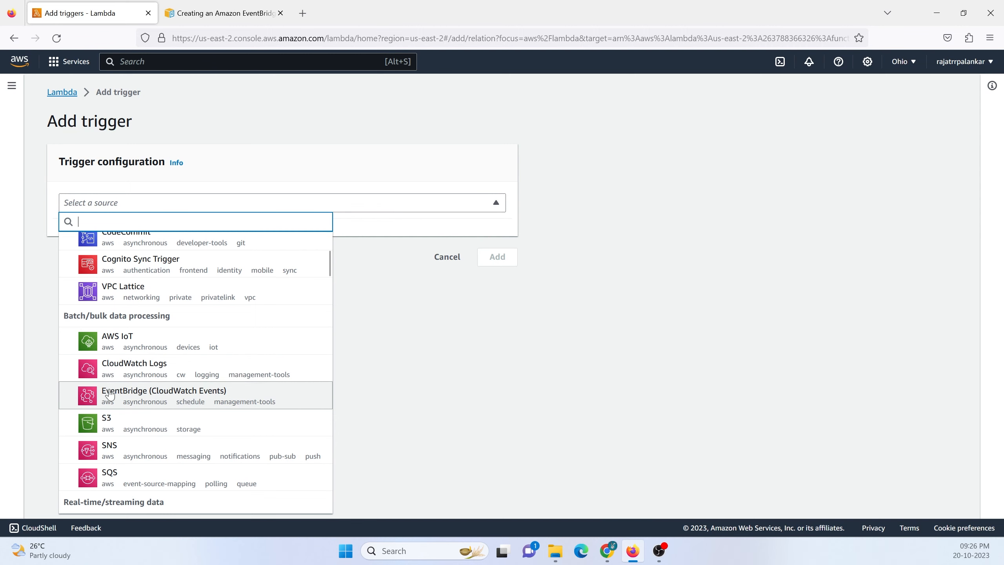
click(140, 394)
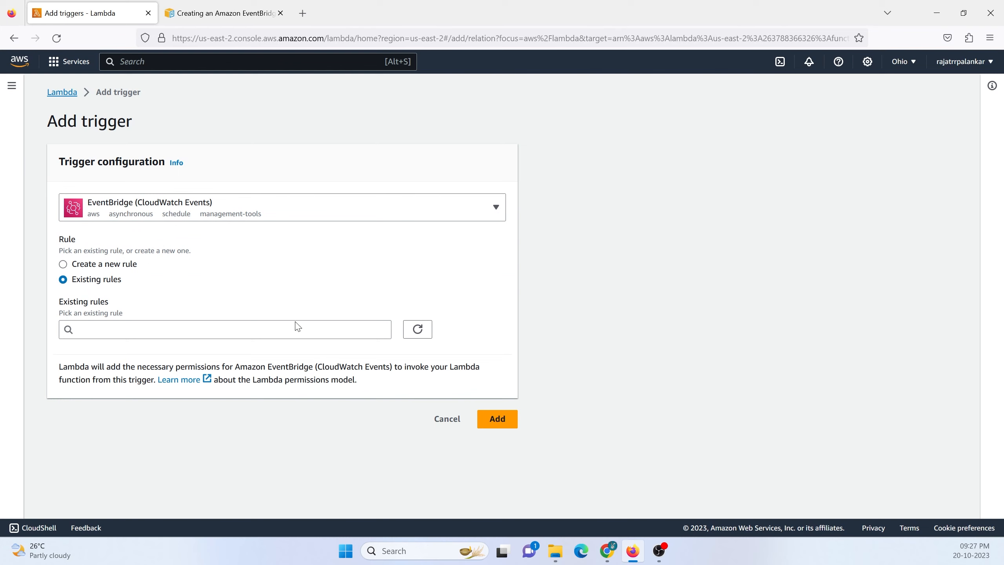
Choose to create a new rule for the trigger and name it ruleEvent.
click(64, 265)
click(63, 279)
click(65, 264)
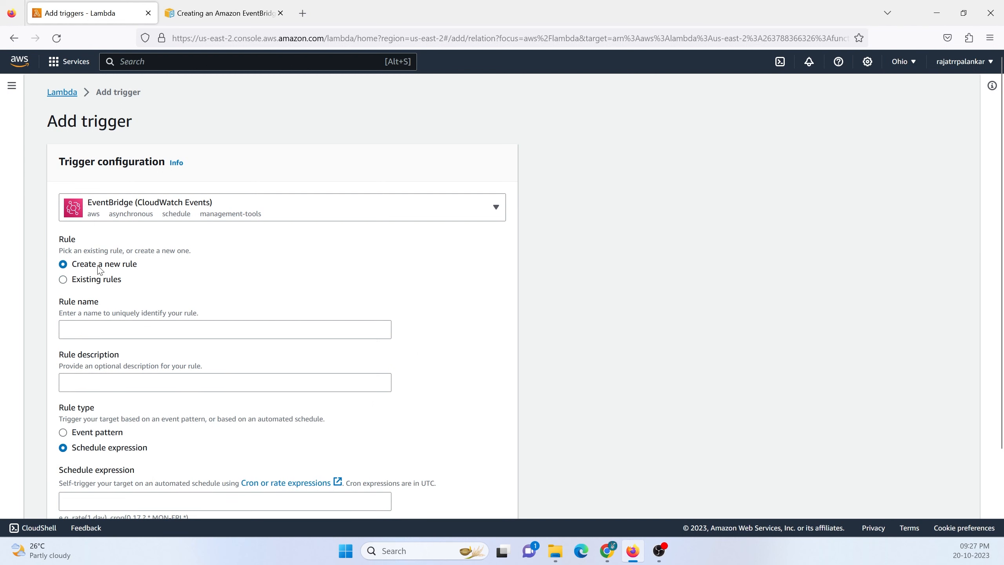
click(106, 326)
text(r)
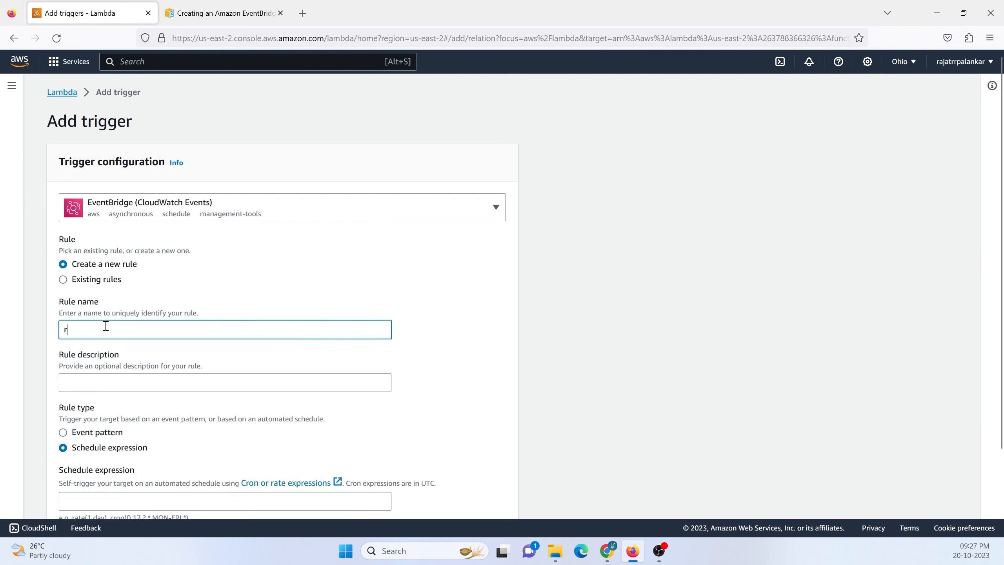
text(ule)
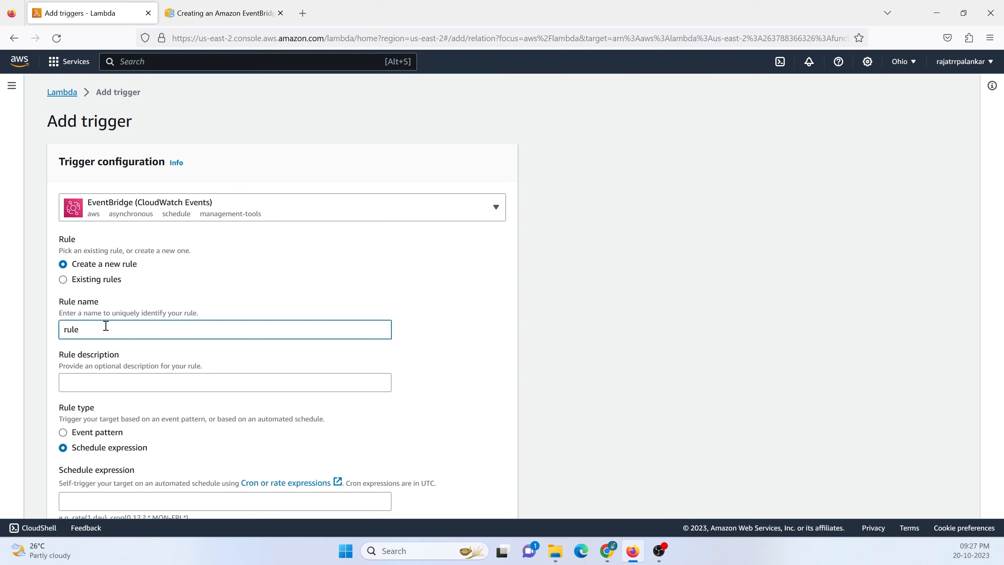
text(Event)
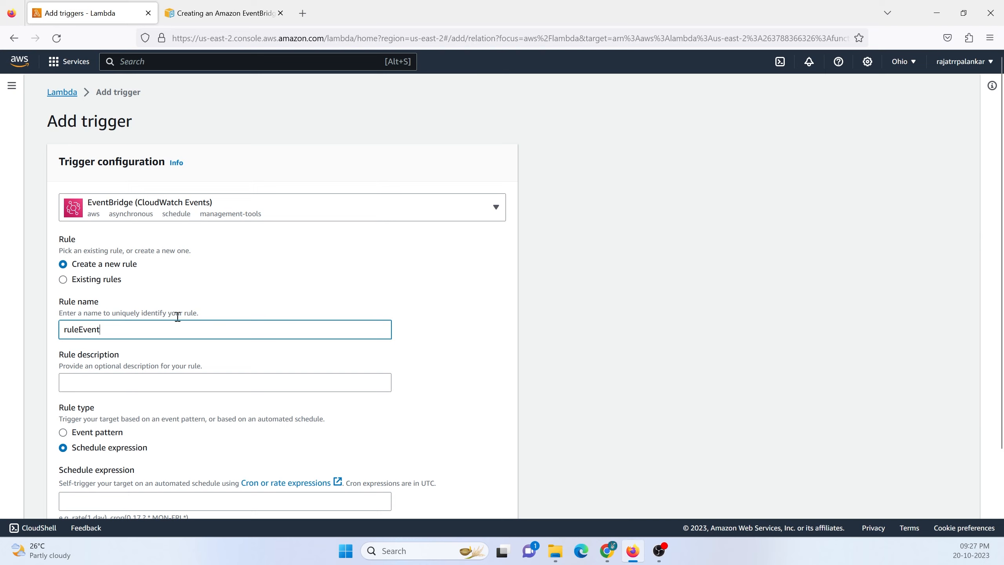
Enter rate(1 minutes) as the rule's schedule expression, following the example format below the field.
scroll(177, 316, down, 3)
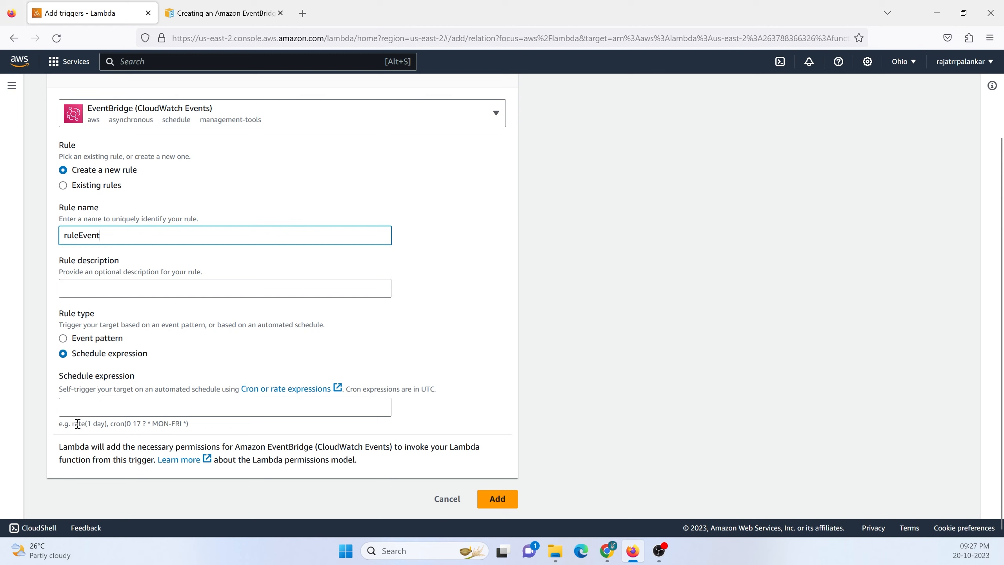
drag(73, 423, 123, 426)
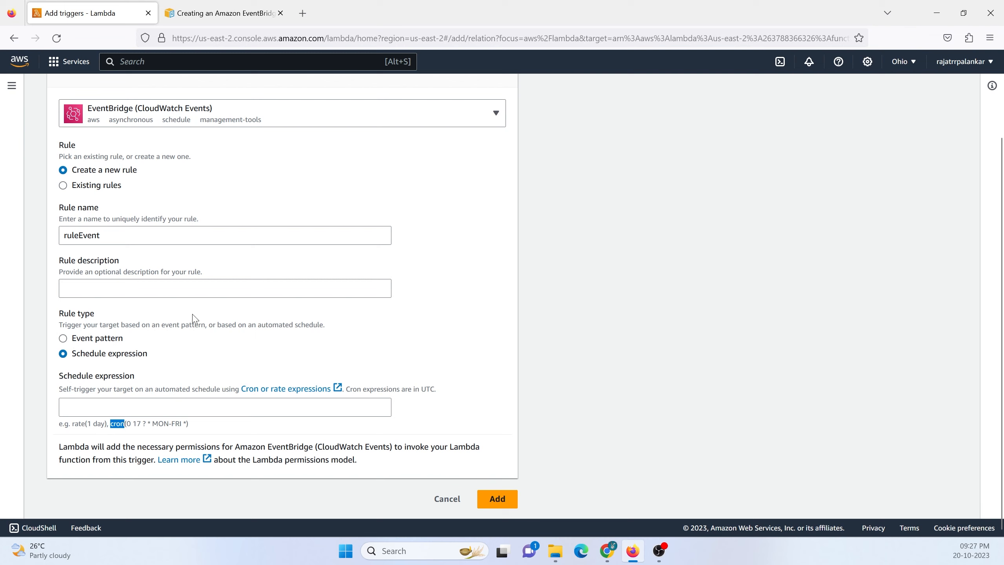
drag(73, 424, 106, 423)
click(95, 402)
text(ra)
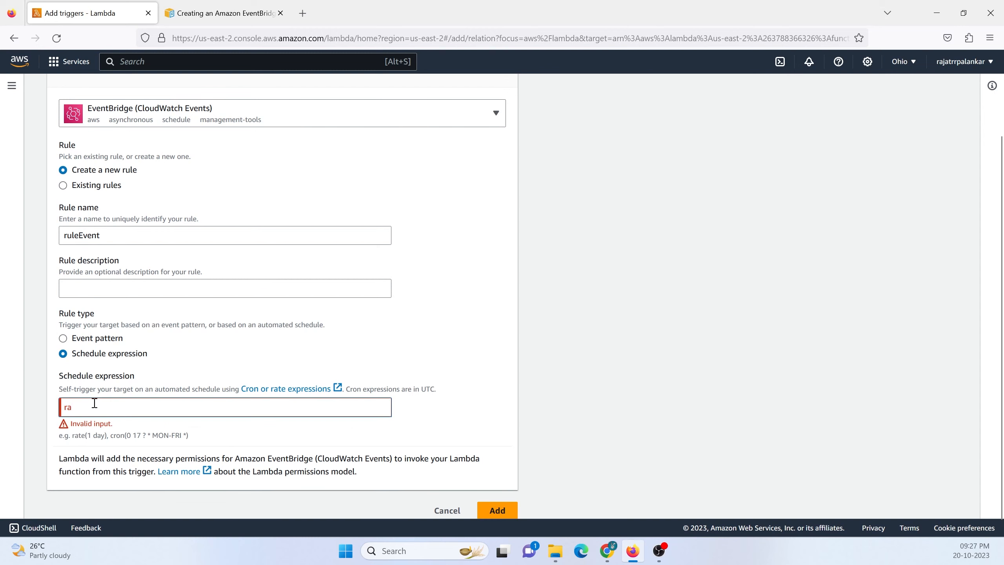
text(te(1 minutes))
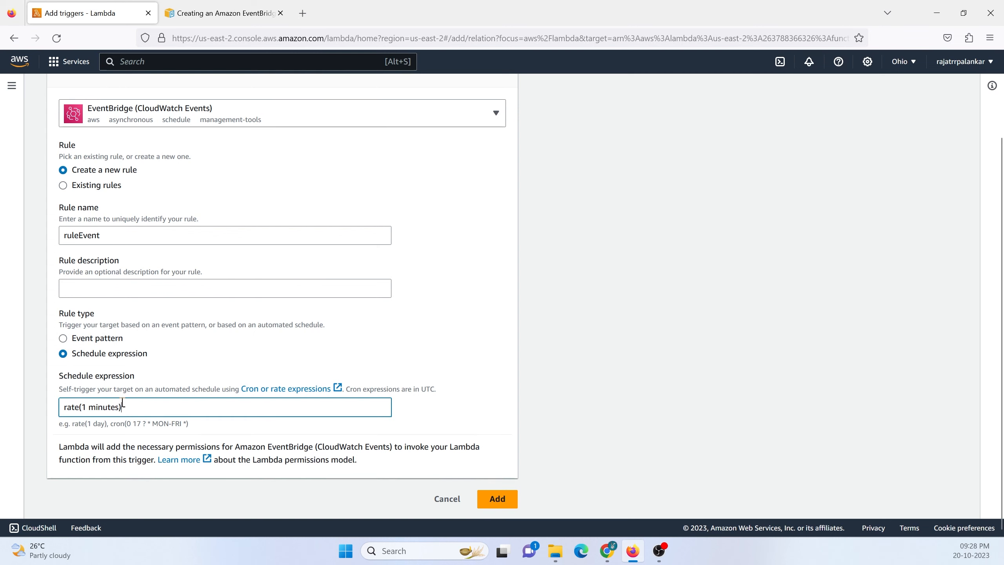
Change the interval in the schedule expression to make it rate(5 minutes).
double_click(84, 407)
text(5)
drag(74, 408, 59, 407)
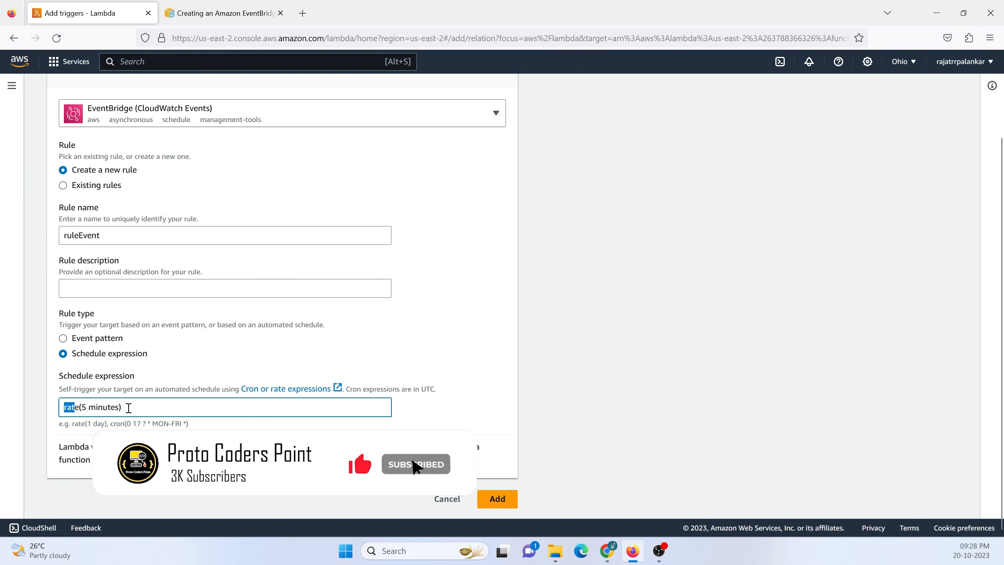
drag(130, 408, 27, 408)
scroll(267, 150, up, 3)
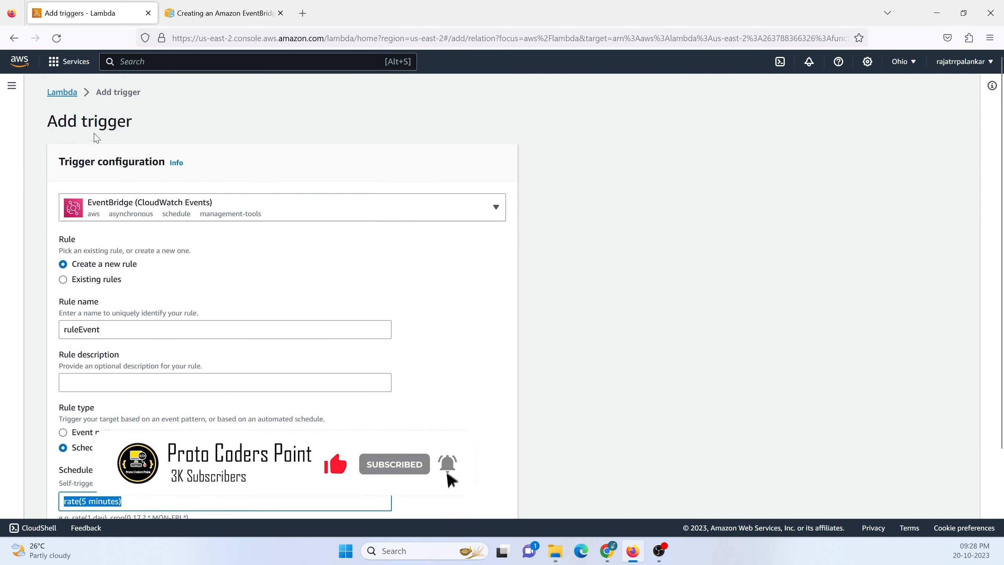
scroll(114, 412, down, 3)
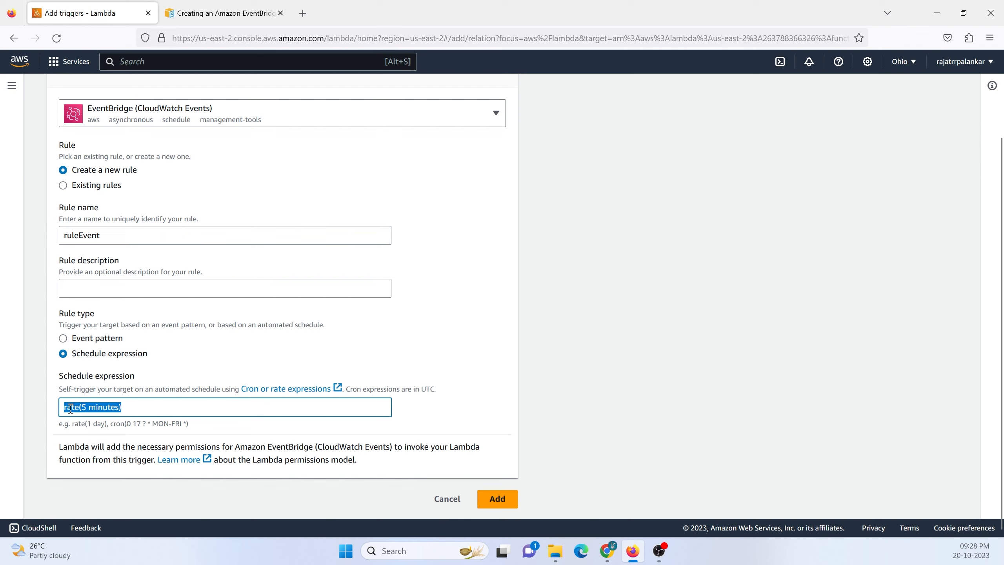
key(alt+Tab)
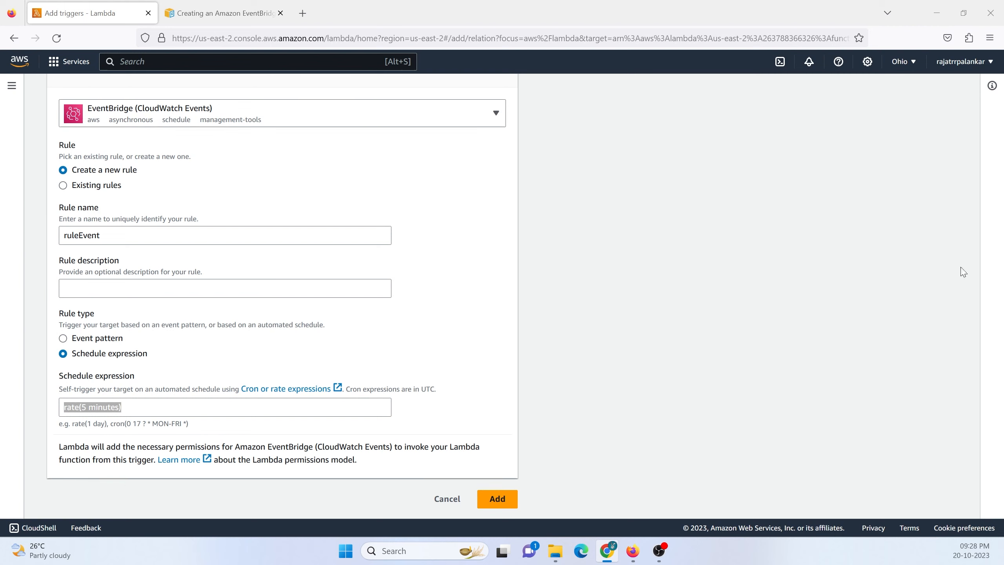
key(alt+Tab)
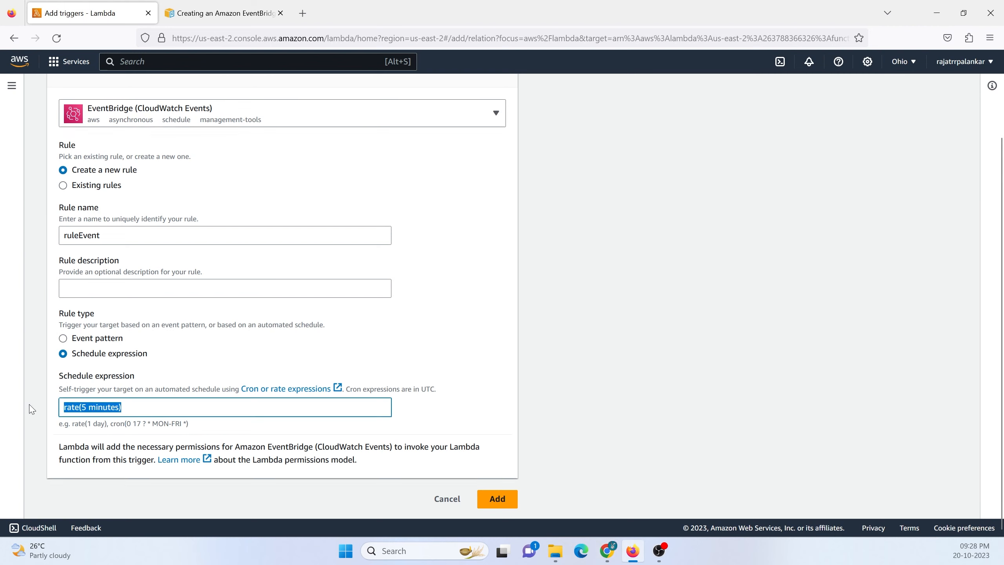
Replace the schedule expression with cron(* * * * * *).
text(cron())
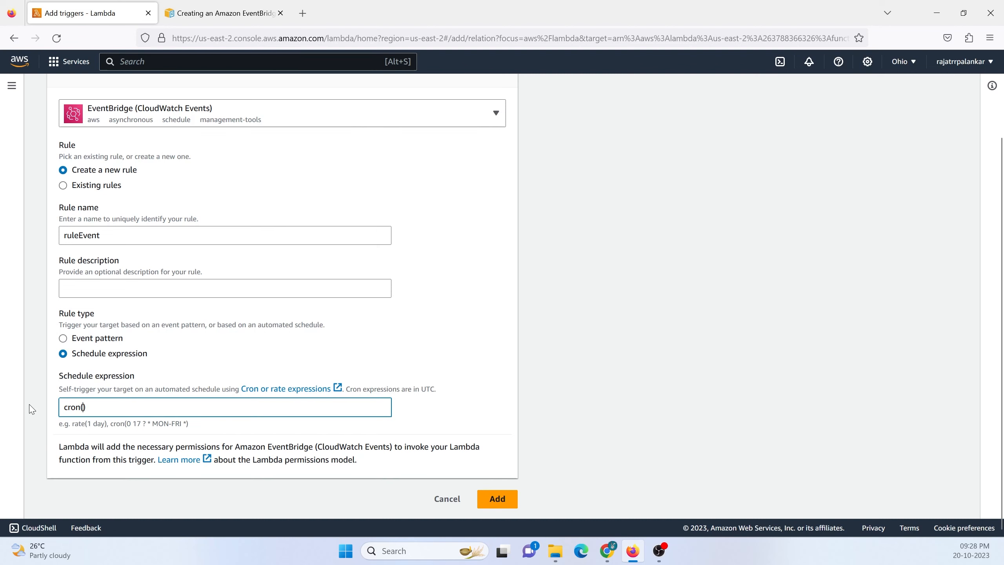
text(* )
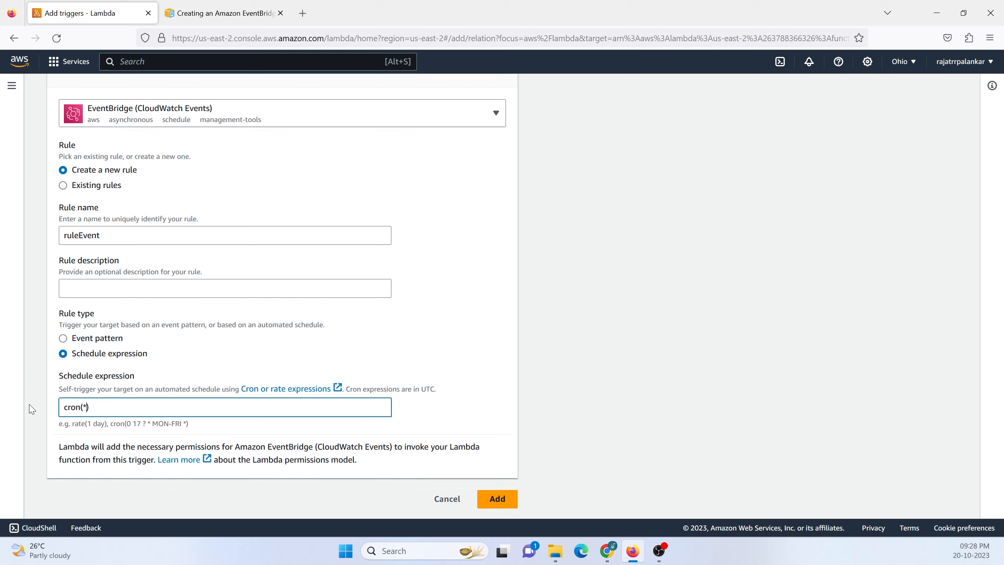
text(* * * *)
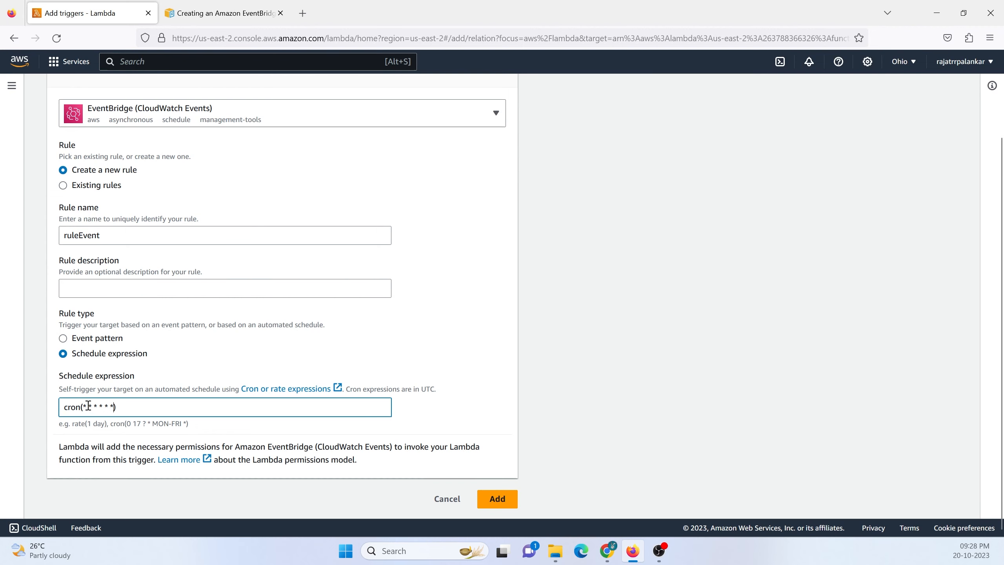
Examine each of the six fields in the cron schedule expression one by one.
drag(87, 406, 84, 407)
drag(93, 407, 90, 407)
drag(97, 408, 96, 407)
double_click(102, 407)
click(108, 407)
click(114, 408)
drag(114, 407, 112, 407)
click(94, 406)
drag(68, 408, 111, 407)
click(94, 406)
drag(84, 408, 114, 408)
click(90, 402)
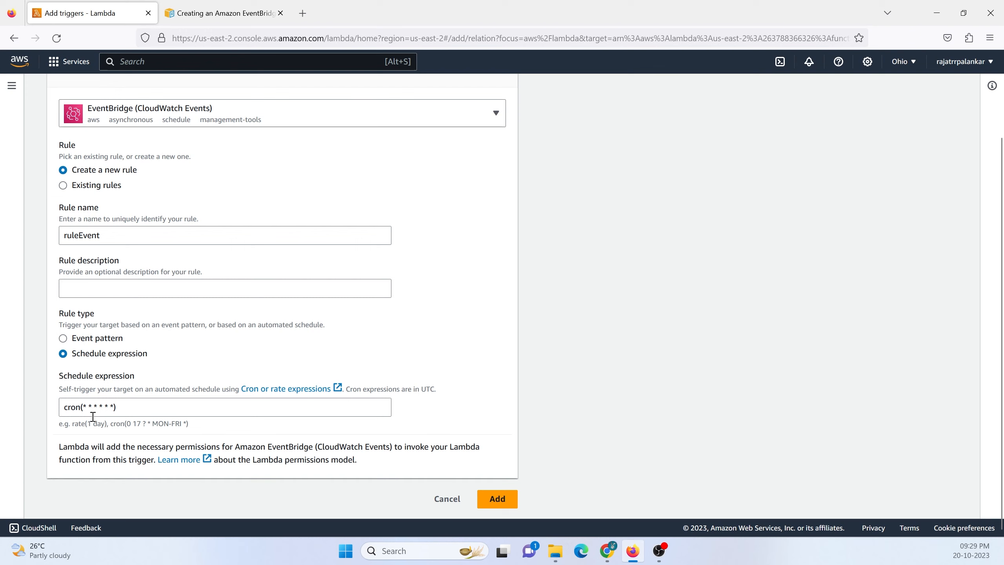
Replace the fifth field of the cron expression with a question mark, giving cron(* * * * ? *).
double_click(108, 407)
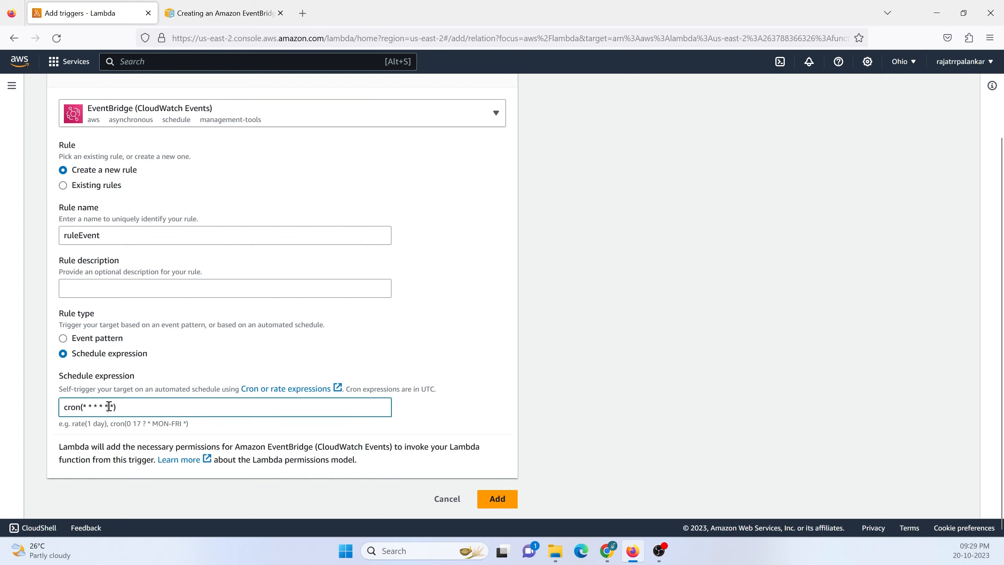
double_click(106, 407)
text(?)
drag(109, 406, 106, 406)
drag(85, 406, 115, 405)
scroll(567, 321, up, 3)
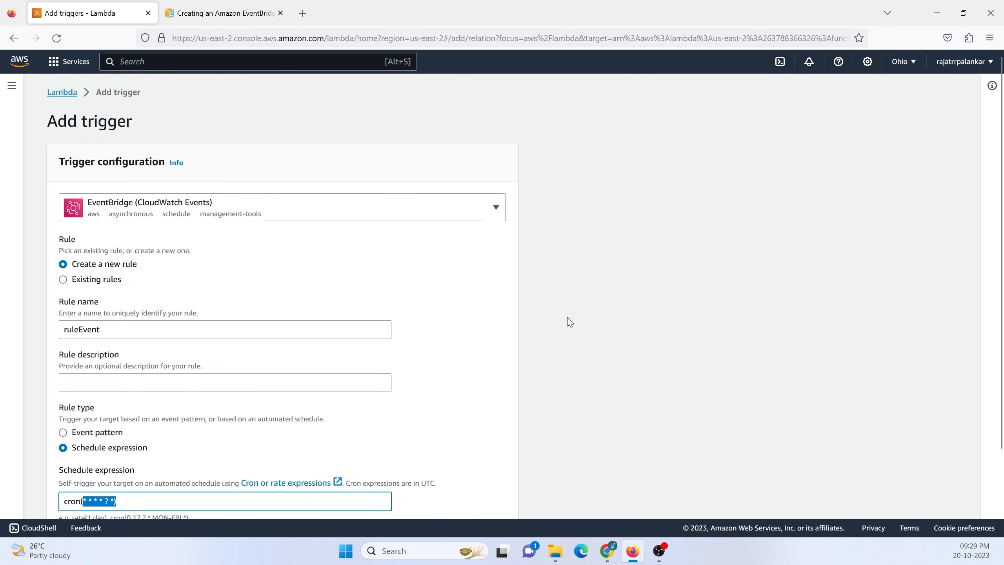
scroll(314, 278, down, 3)
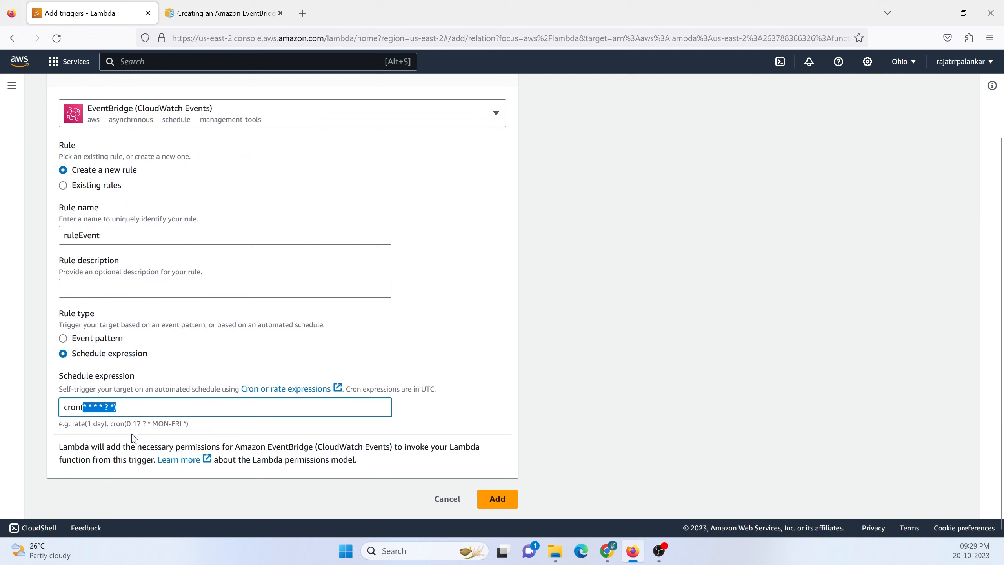
Try 10 and 20 in the first field (minutes) of the cron expression and restore it to an asterisk.
click(92, 412)
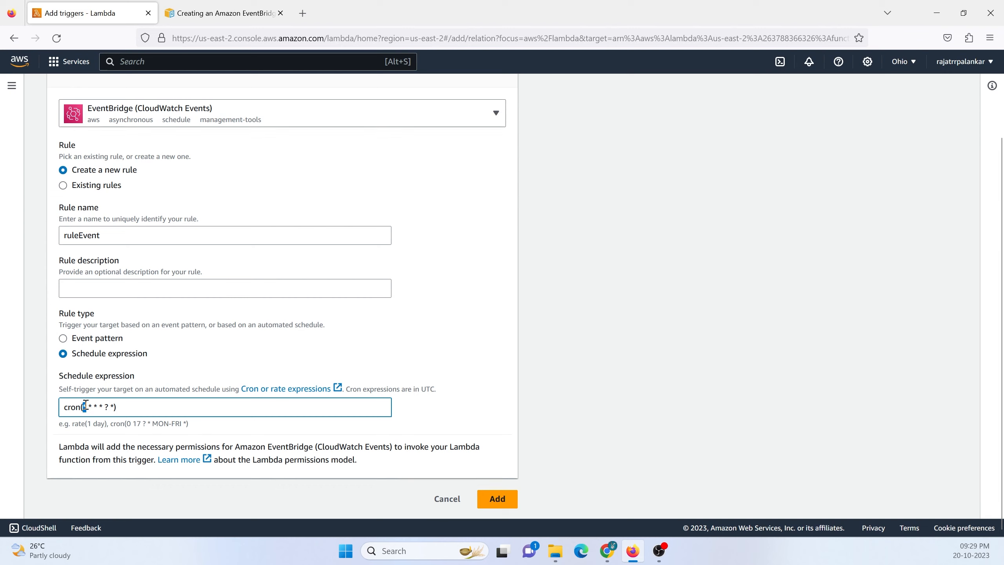
text(10)
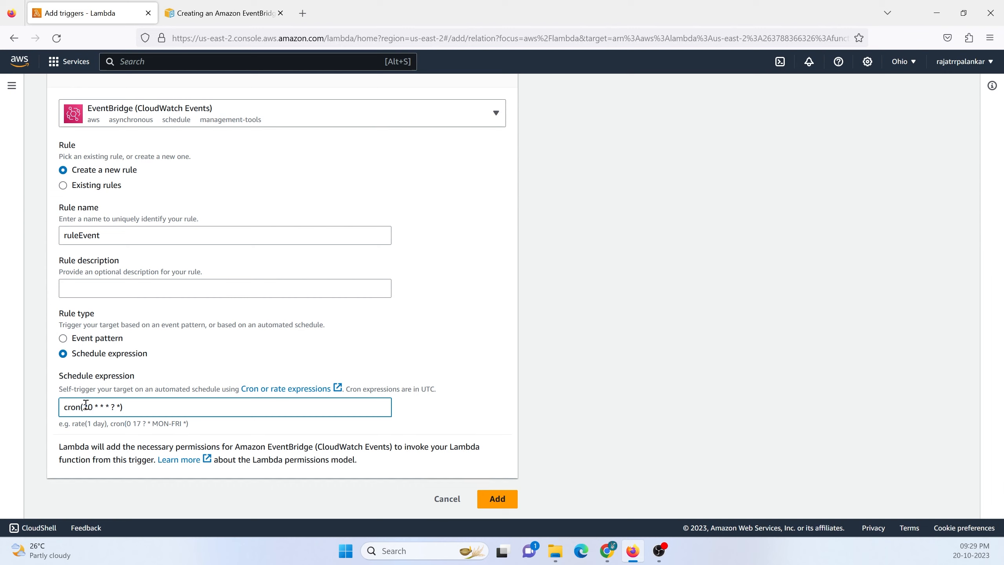
double_click(86, 404)
text(20)
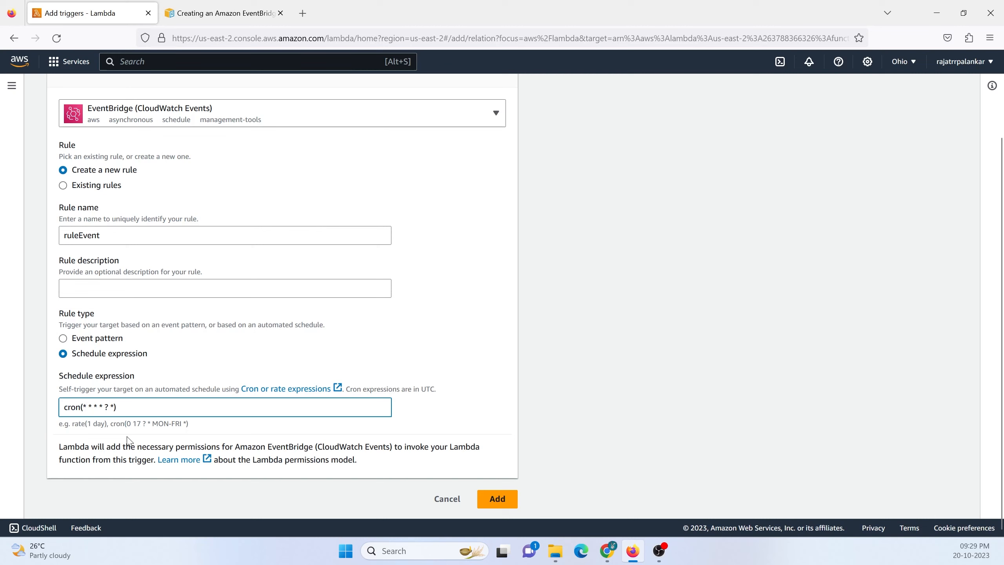
key(BackSpace)
text(1)
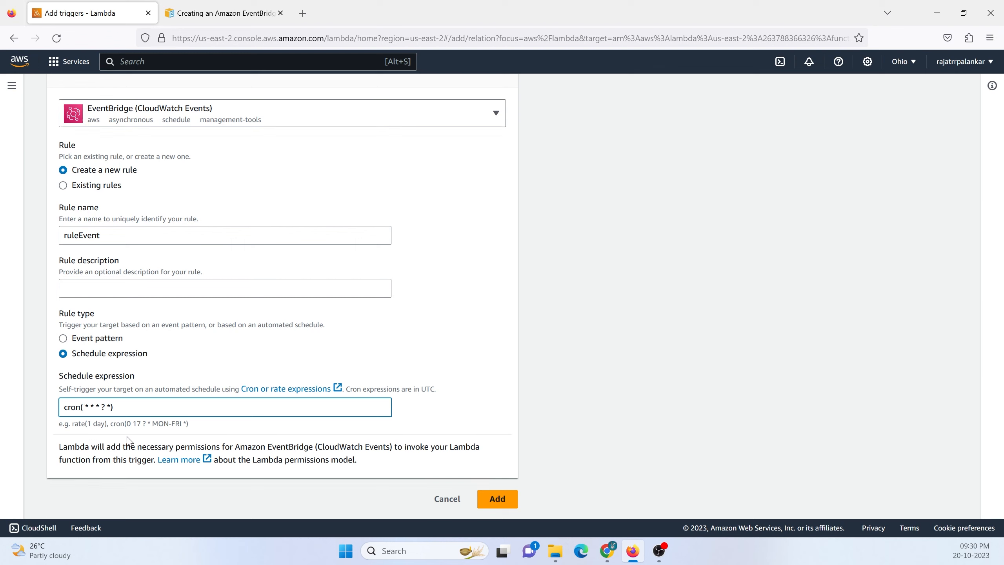
text(*)
Set the second field (hours) of the cron expression to 5, giving cron(* 5 * * ? *).
double_click(91, 407)
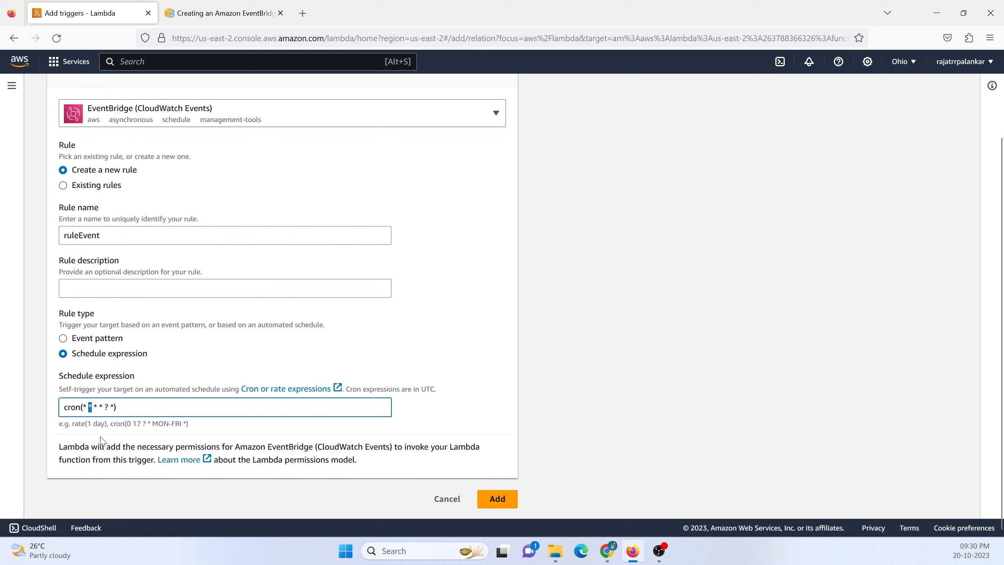
text(5)
drag(67, 407, 143, 407)
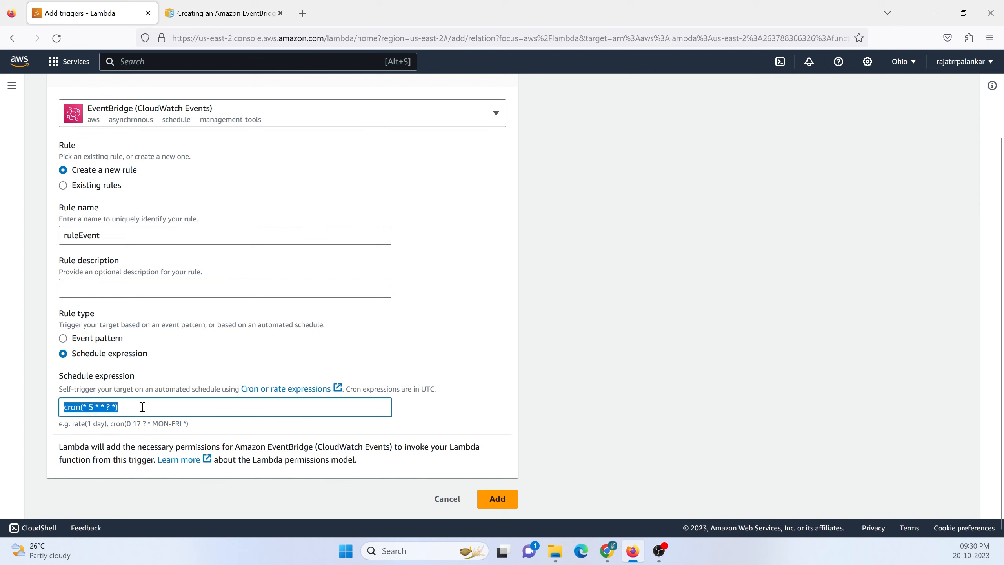
click(92, 407)
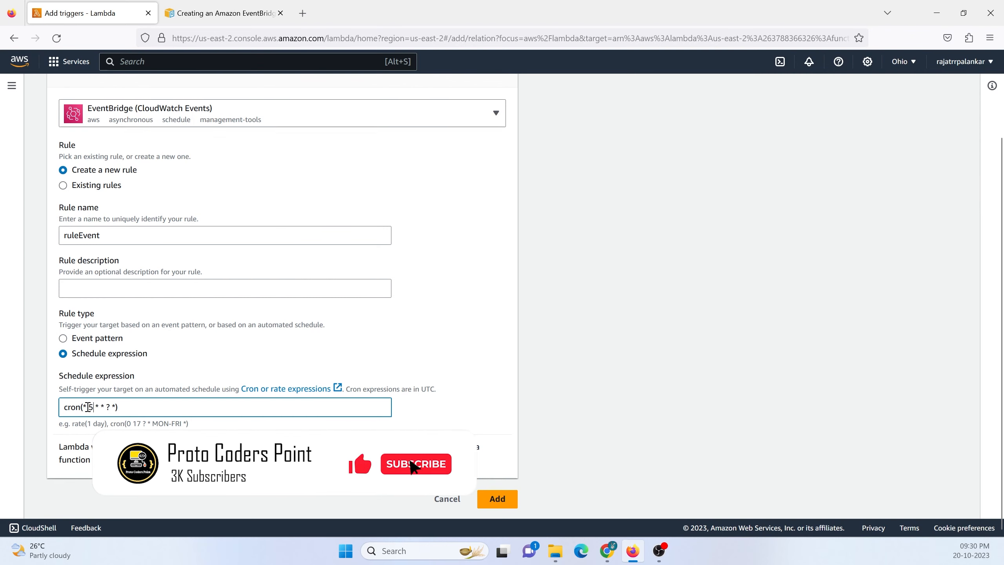
Set the first field (minutes) of the cron expression to 30, giving cron(30 5 * * ? *).
drag(83, 407, 89, 408)
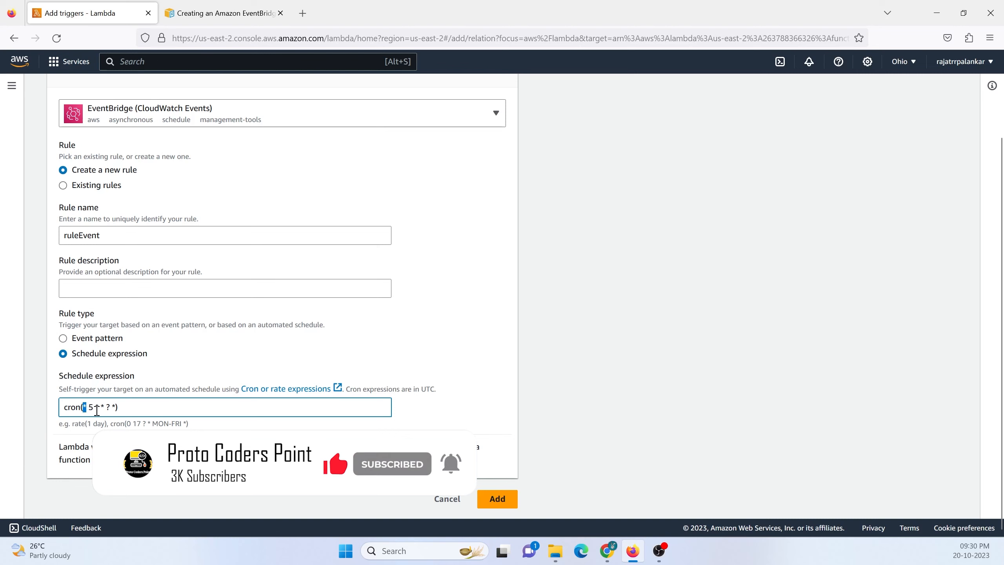
text(30)
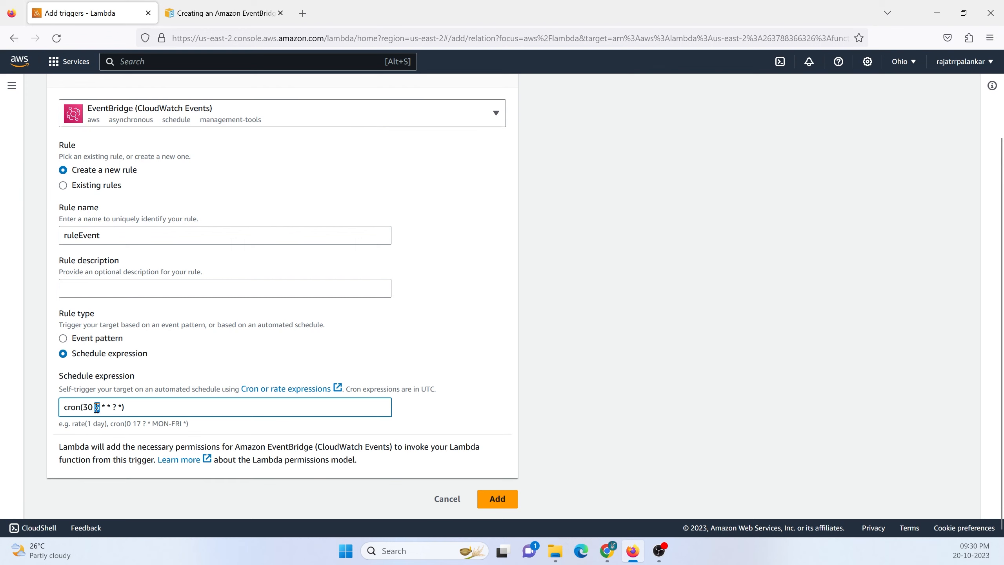
drag(93, 407, 87, 407)
right_click(85, 407)
click(265, 404)
drag(63, 407, 139, 406)
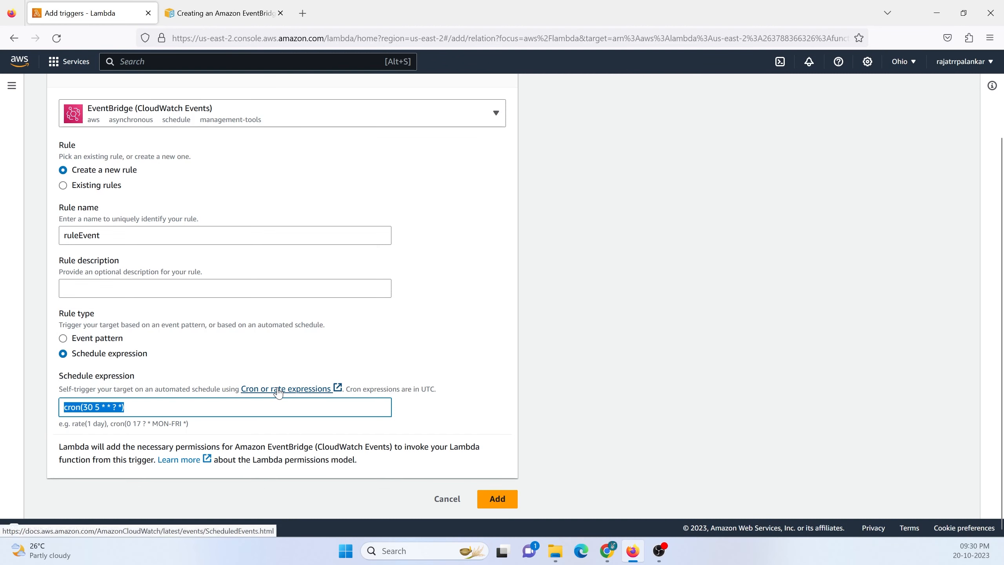
click(94, 409)
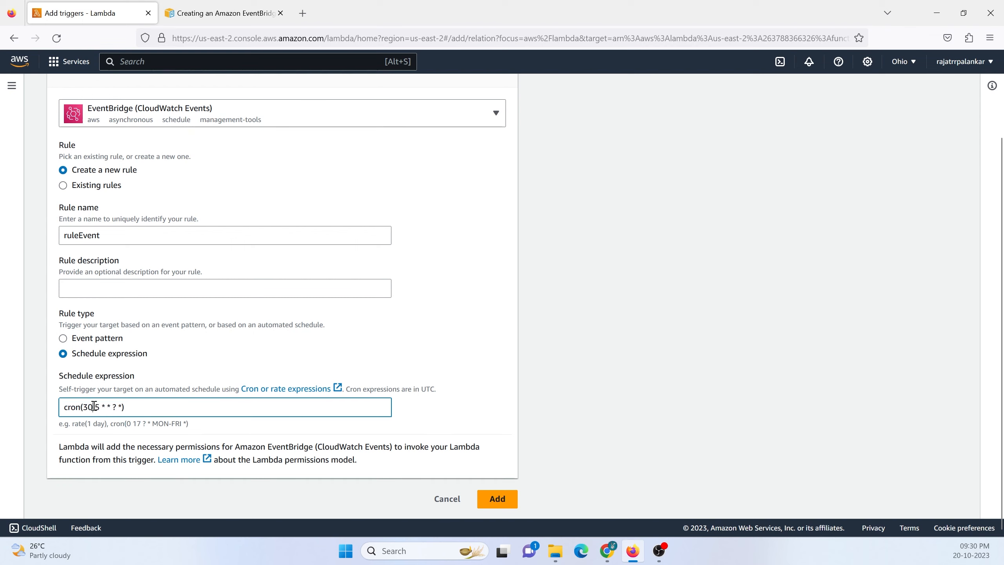
Reset the minutes and hours fields to asterisks, giving cron(* * * * ? *), and add the trigger to the function.
double_click(87, 406)
text(*)
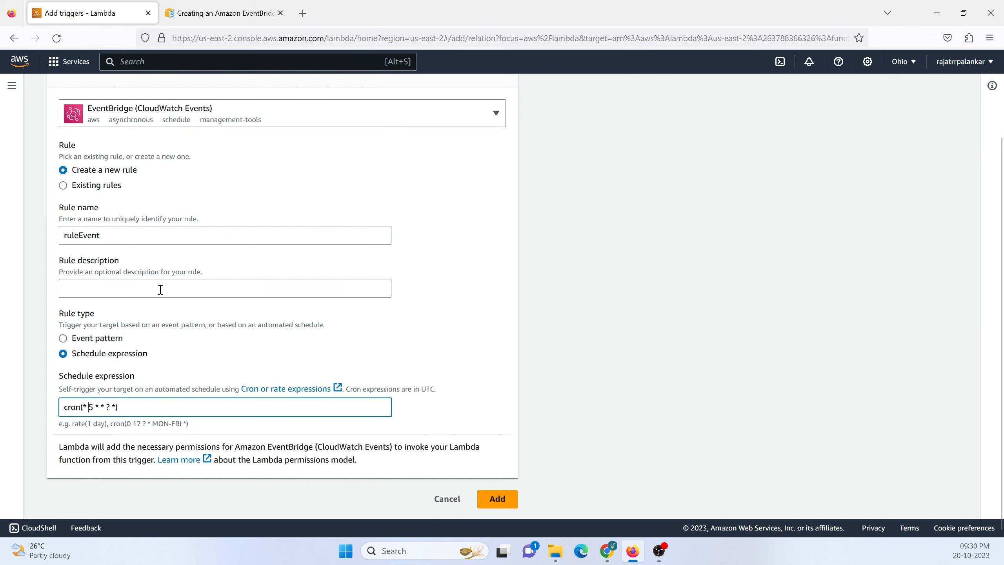
key(Delete)
text(*)
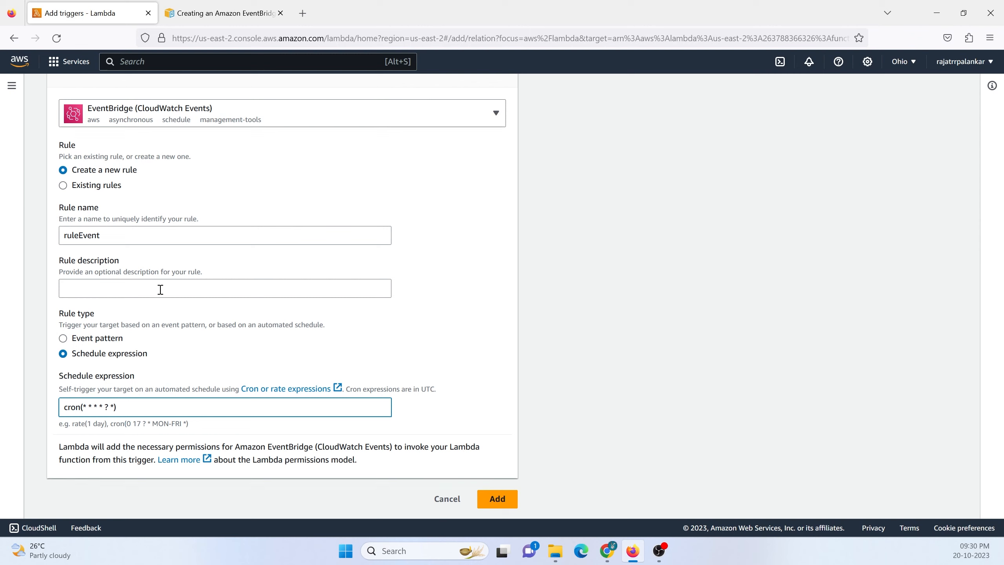
click(498, 499)
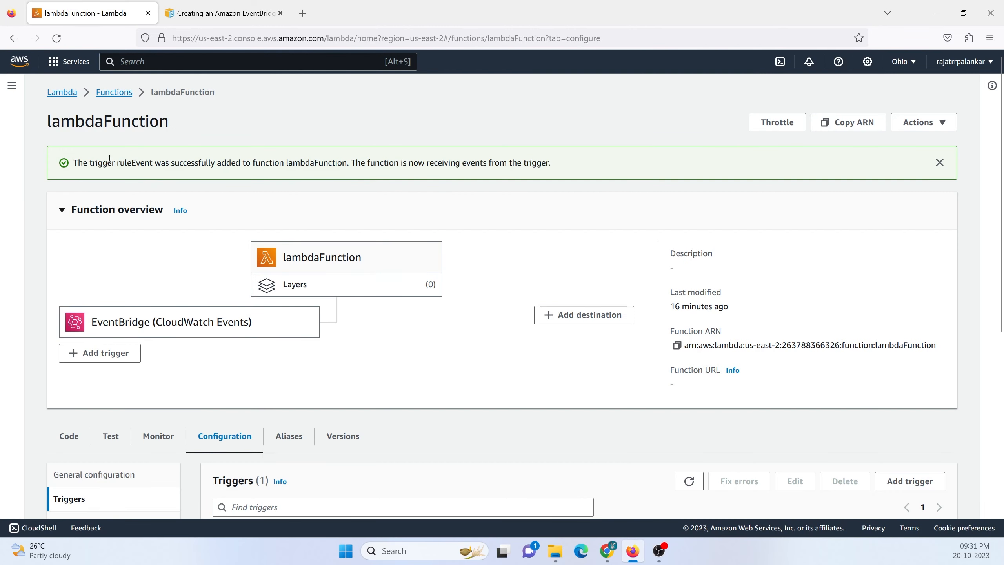
Open the ruleEvent rule in EventBridge from the Lambda function's list of triggers.
drag(294, 163, 351, 163)
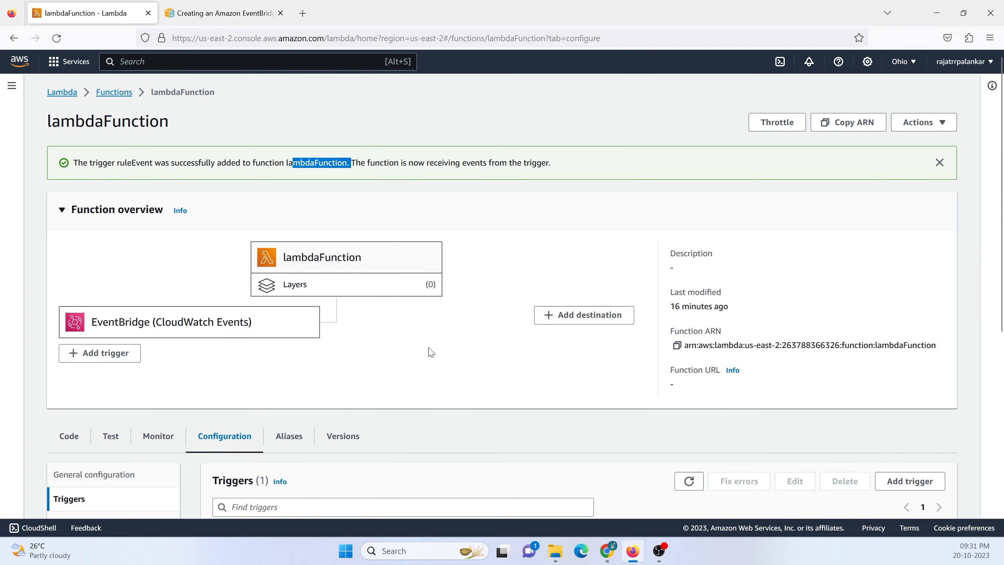
scroll(550, 430, down, 3)
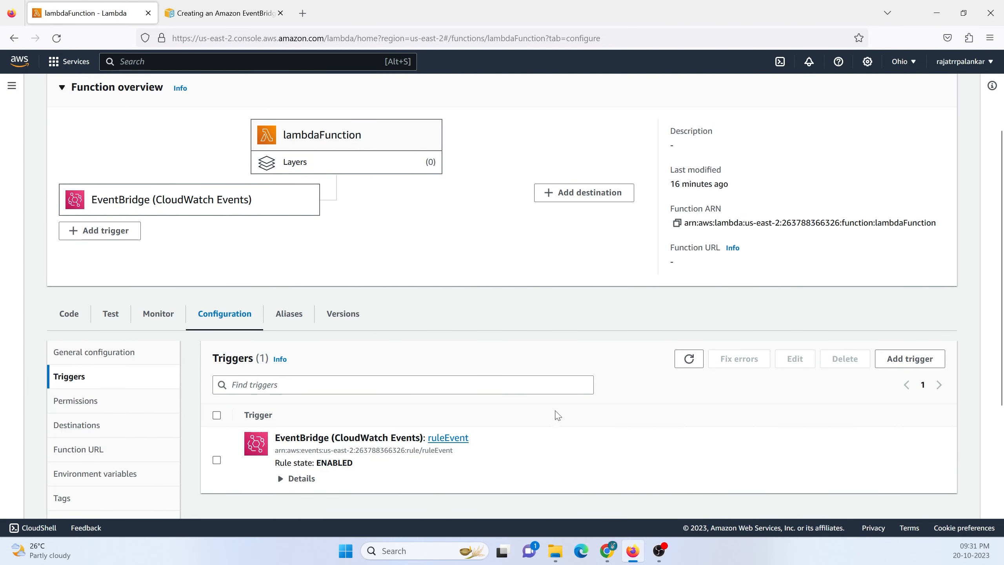
click(448, 438)
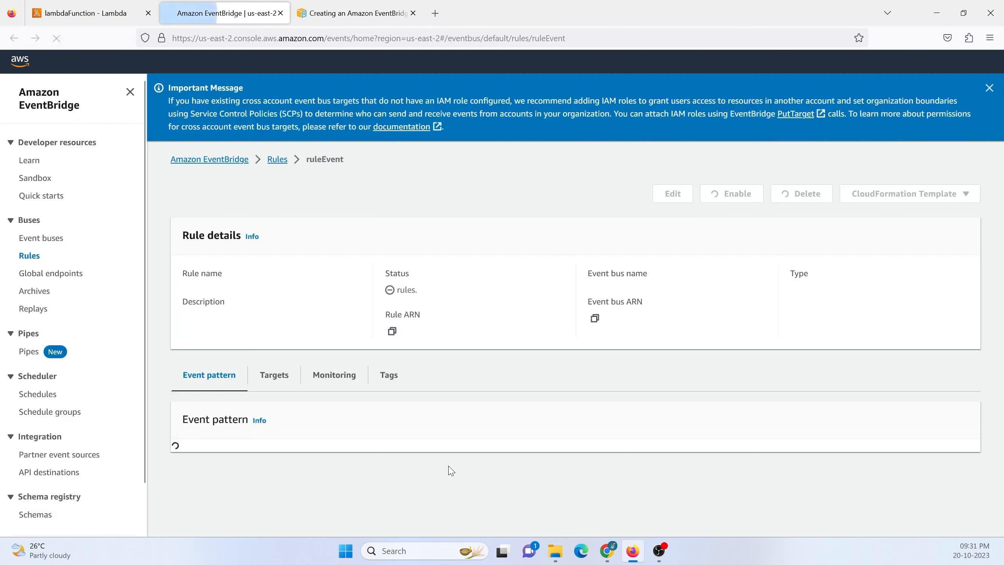
click(83, 13)
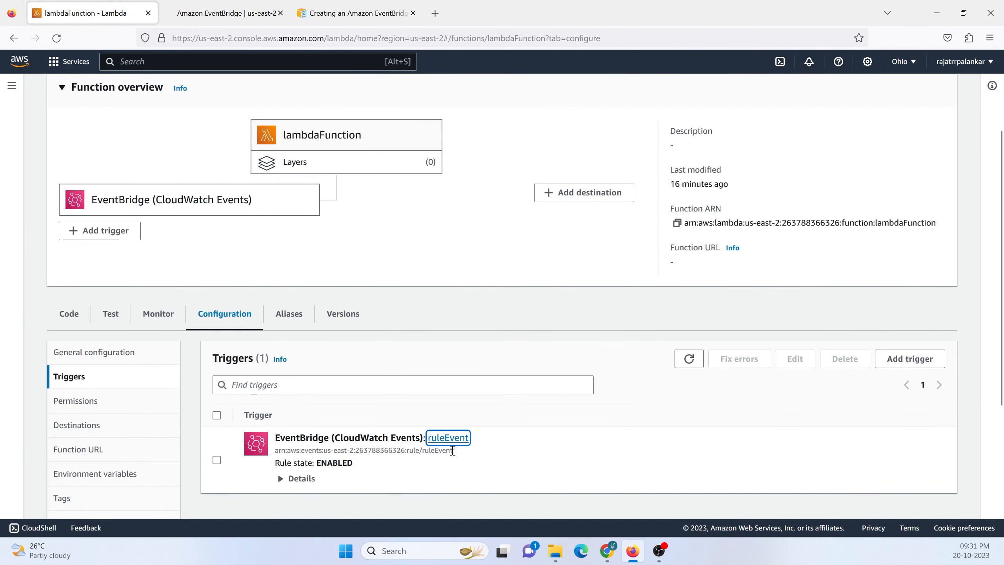
click(449, 438)
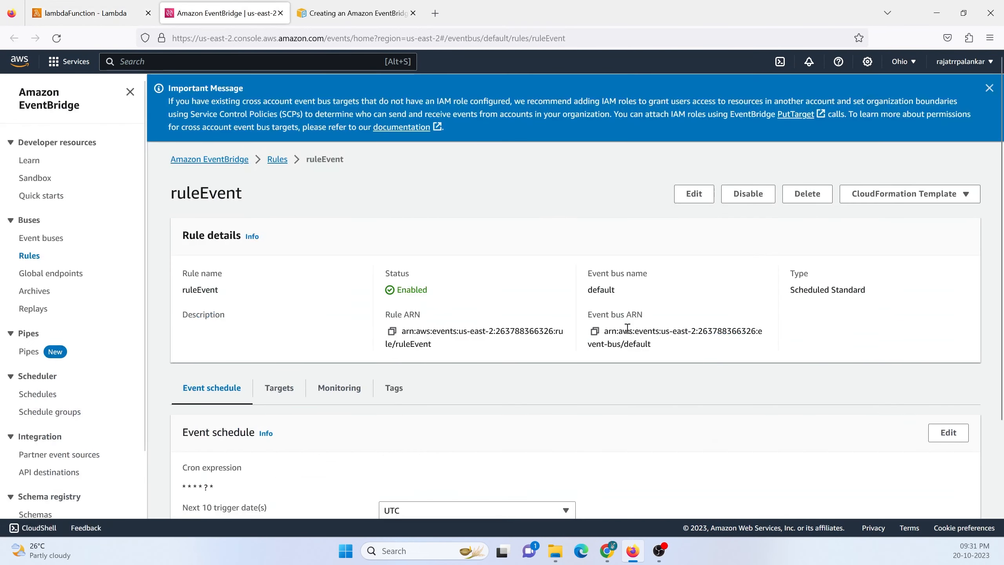
Examine the rule's cron expression and its next 10 trigger dates in the event schedule.
scroll(631, 364, down, 5)
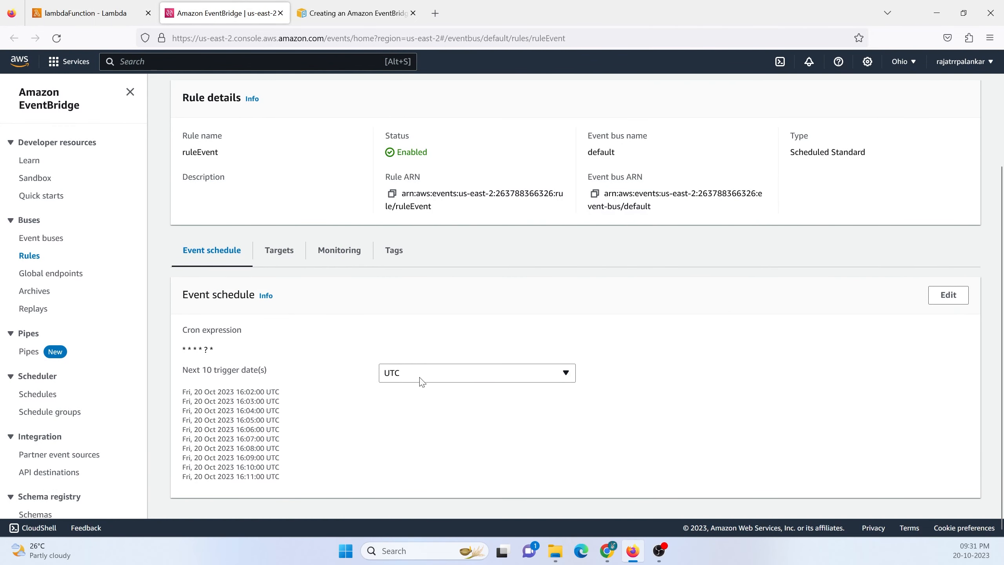
drag(217, 352, 185, 348)
drag(183, 372, 267, 368)
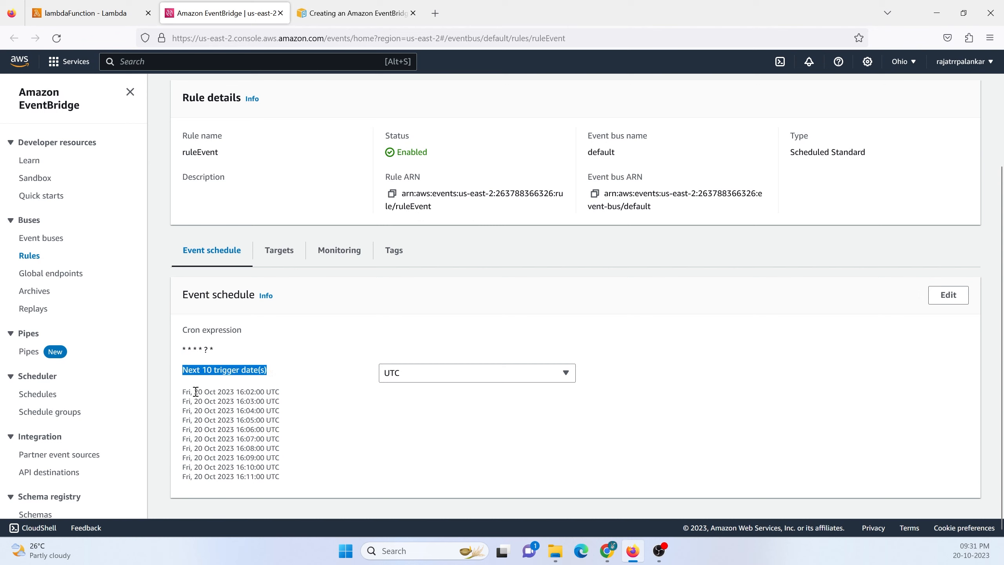
drag(196, 391, 229, 392)
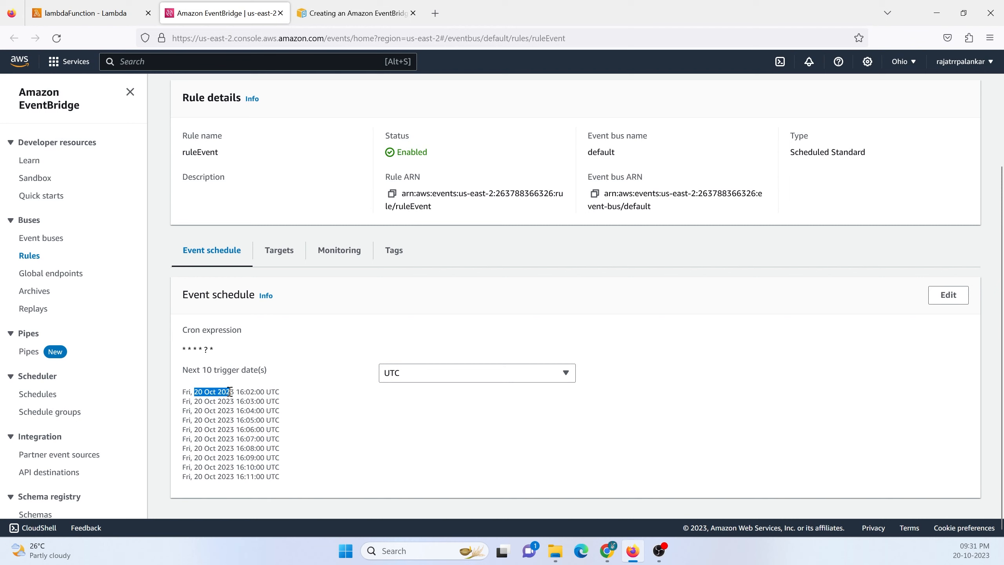
drag(241, 391, 174, 395)
click(251, 392)
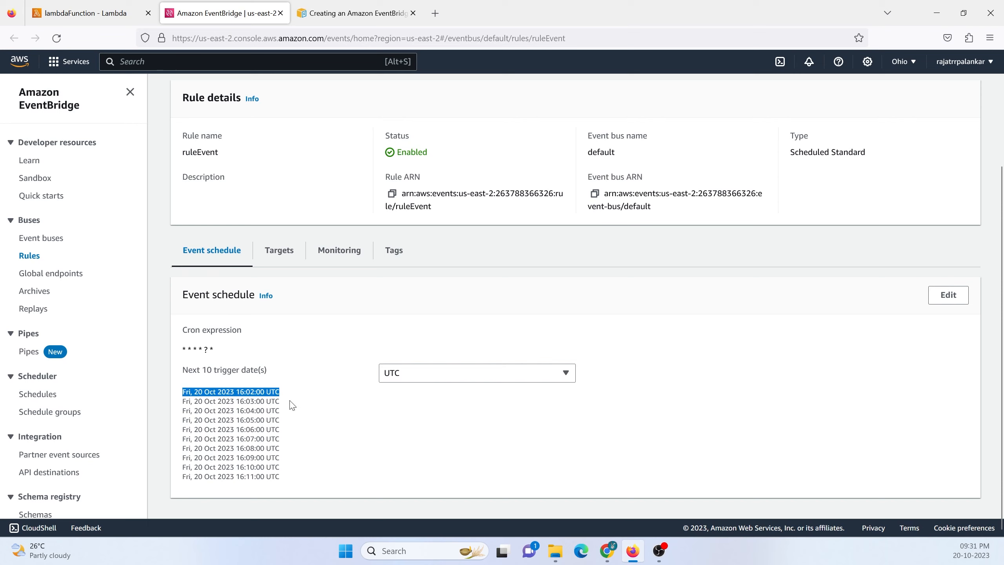
drag(291, 402, 171, 408)
drag(286, 413, 177, 416)
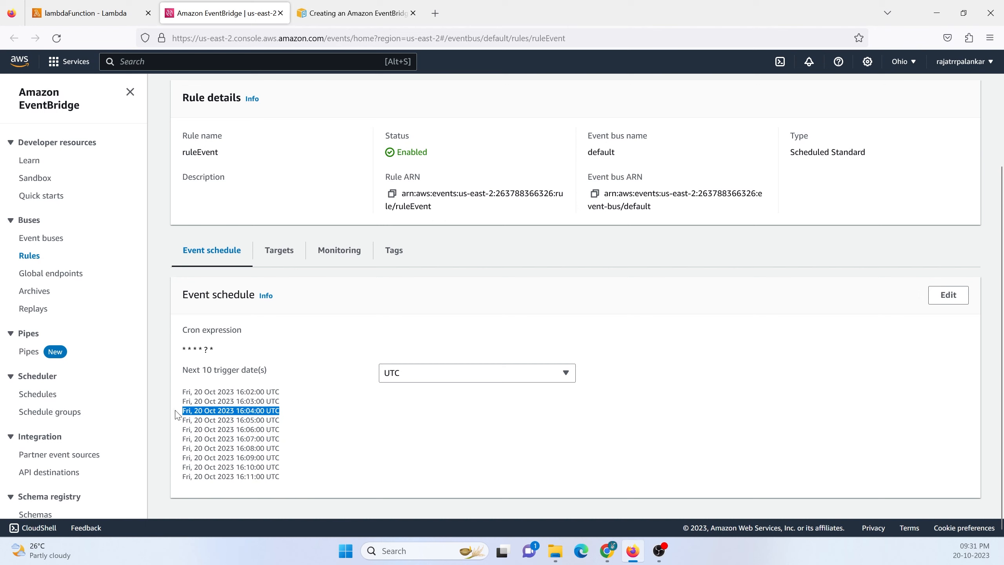
click(247, 420)
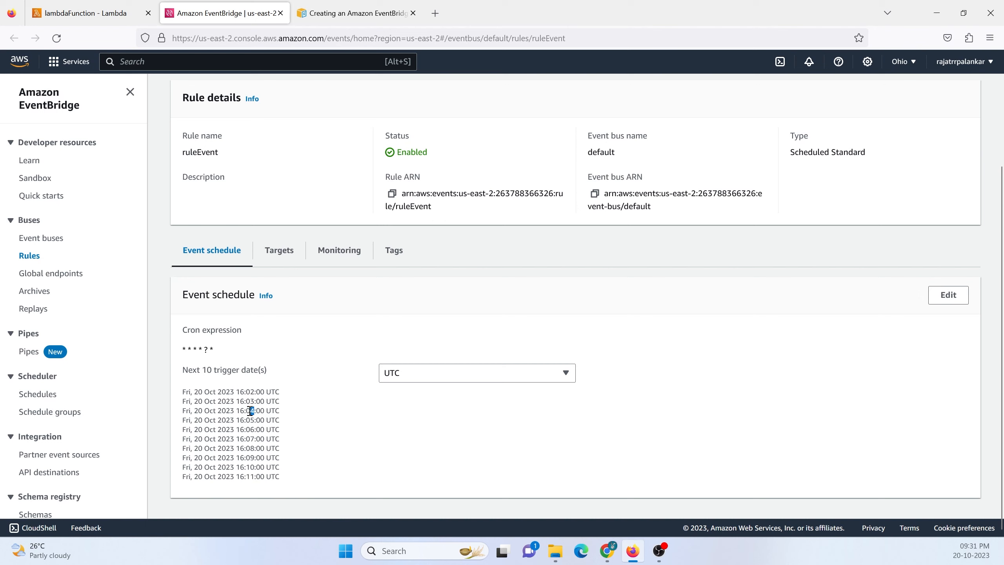
drag(256, 419, 250, 439)
Run a test of lambdaFunction from its code source editor.
scroll(385, 412, up, 4)
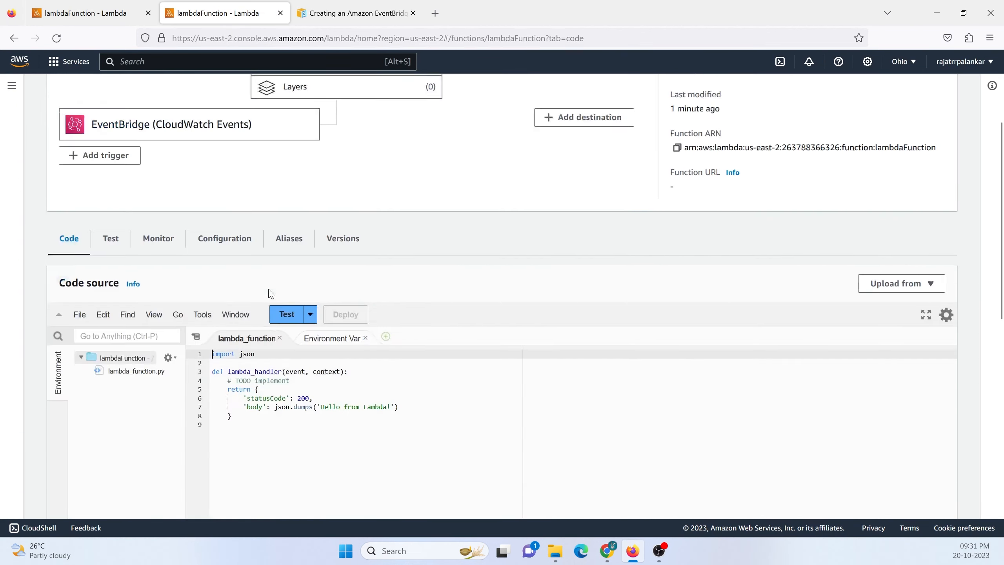
scroll(268, 289, down, 1)
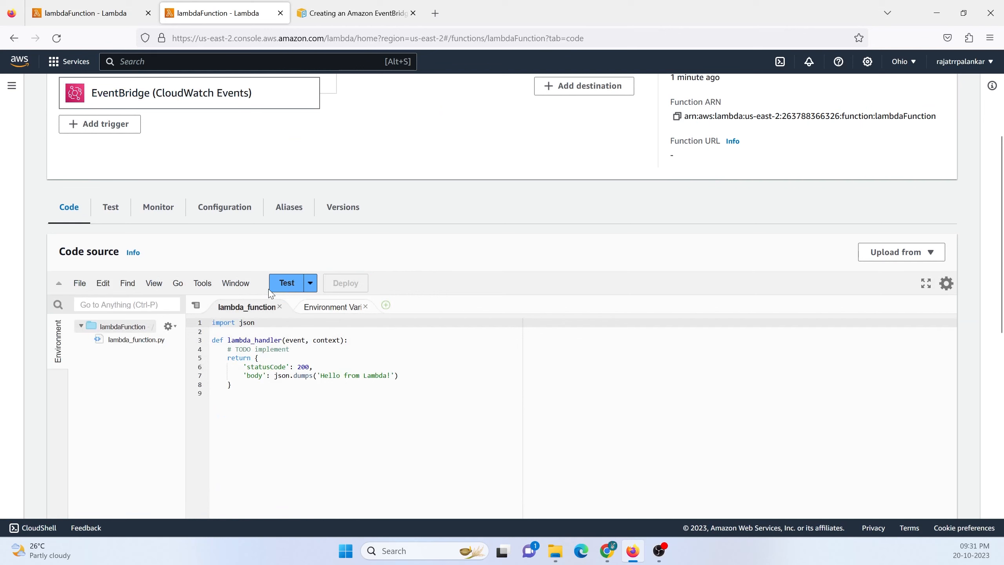
click(286, 283)
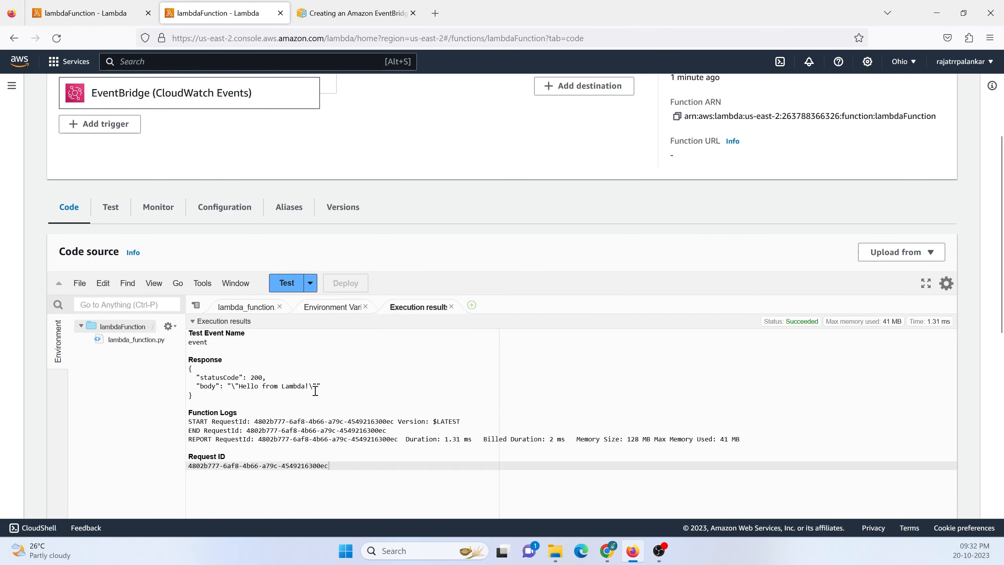
Compare the response in the test's execution results with the return block in the lambda_function code.
drag(195, 396, 190, 367)
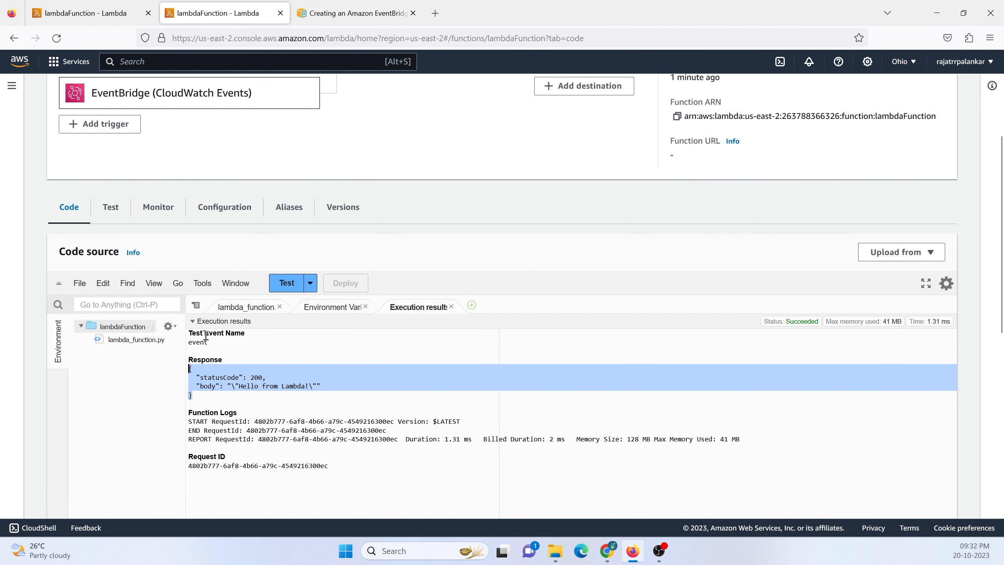
click(246, 308)
drag(245, 383, 253, 358)
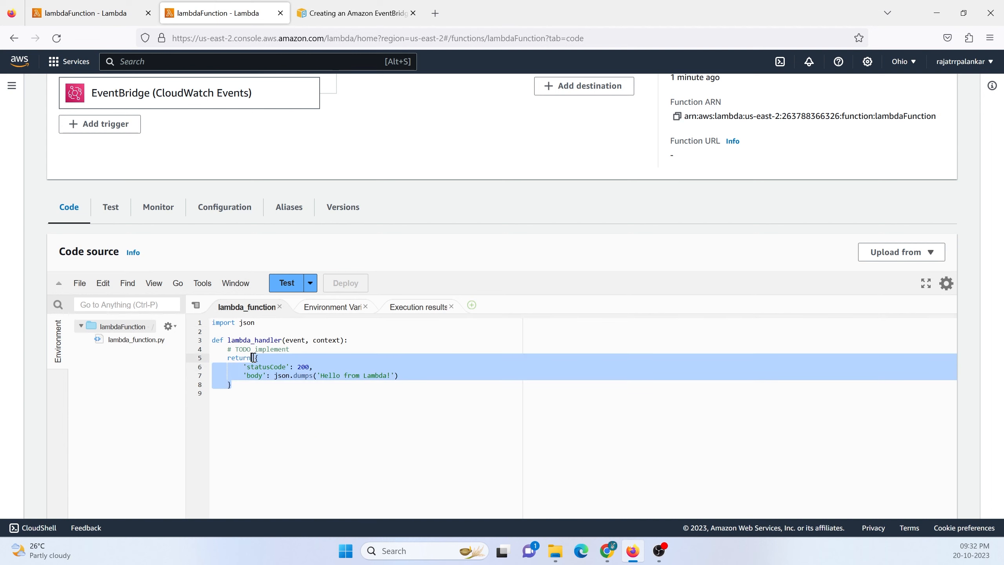
click(254, 377)
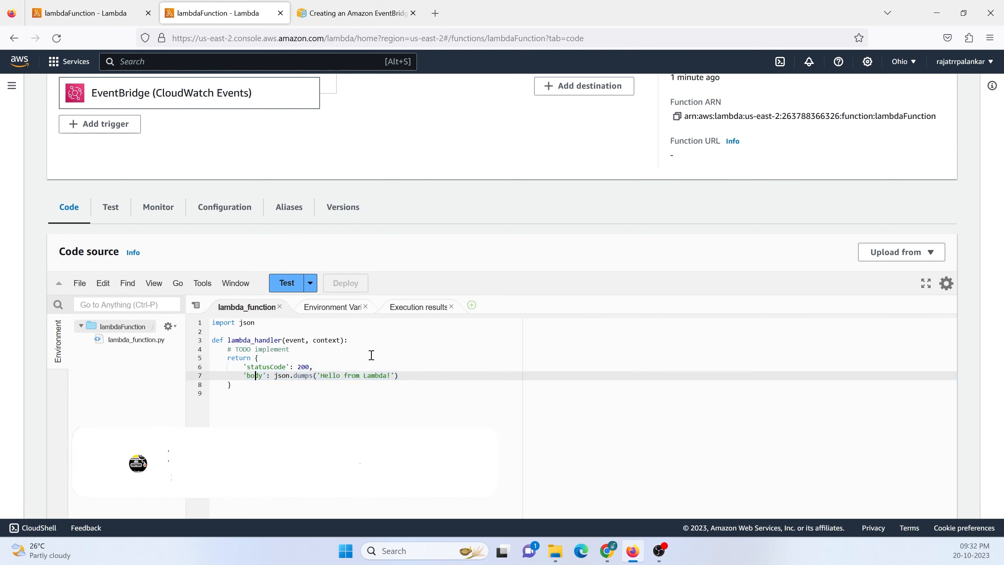
drag(222, 392, 256, 358)
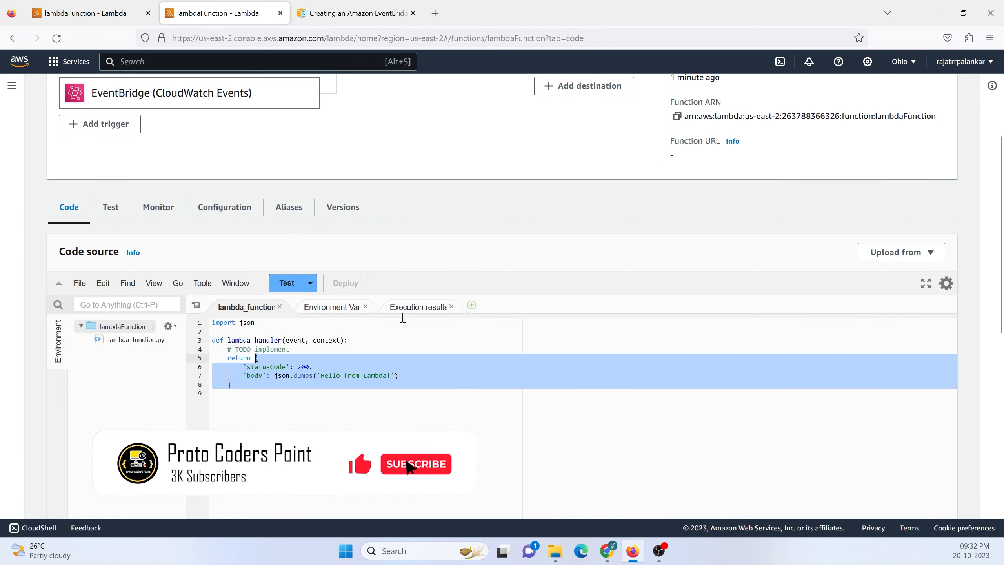
click(419, 308)
drag(227, 388, 202, 397)
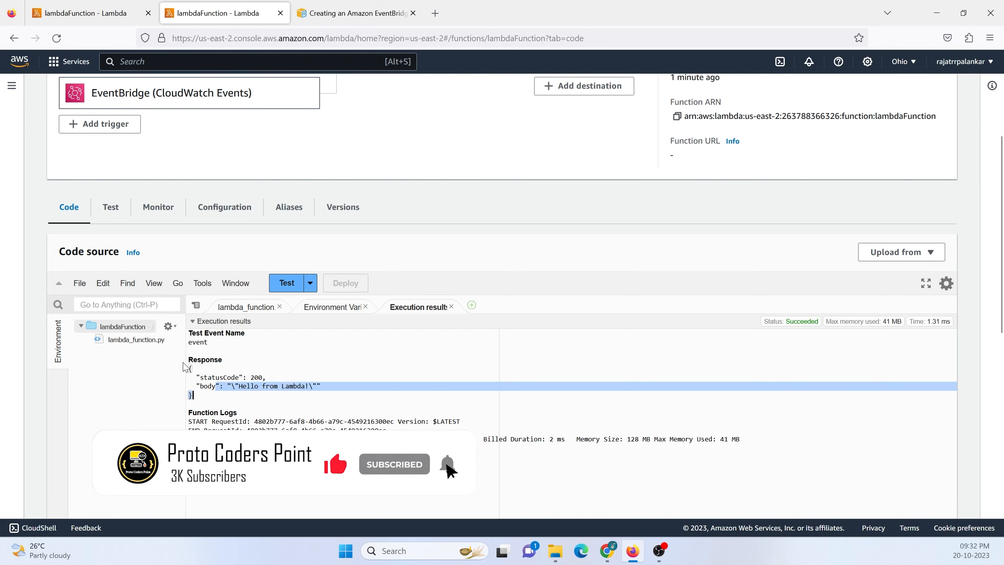
drag(188, 362, 201, 396)
click(231, 405)
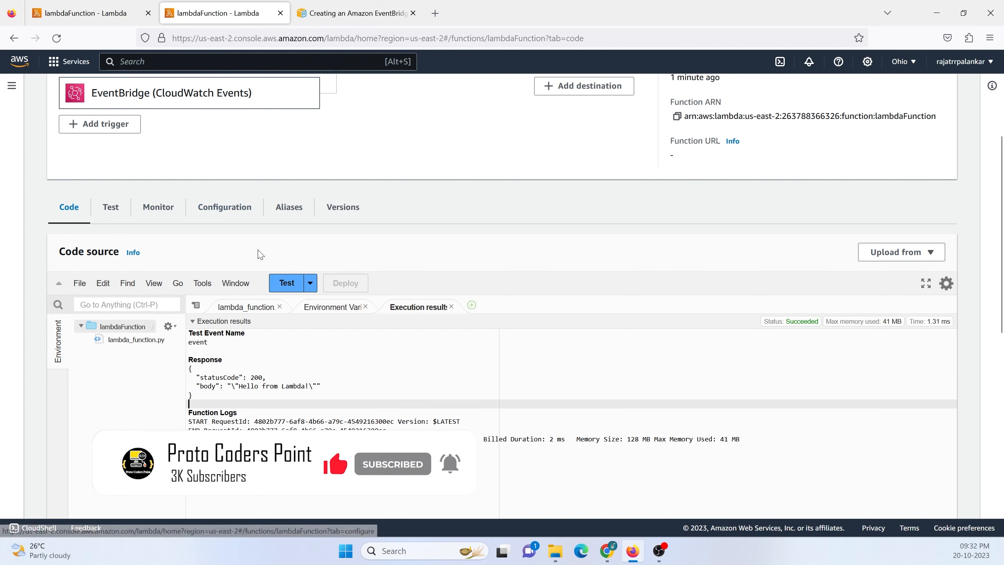
Search the AWS console for "clockwatch" and open the CloudWatch service.
scroll(259, 253, up, 5)
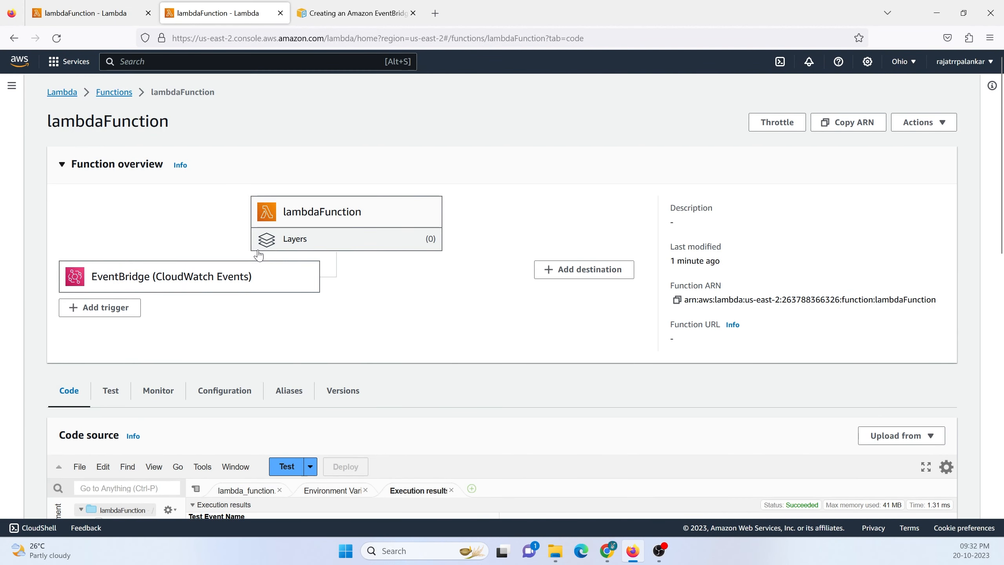
click(140, 62)
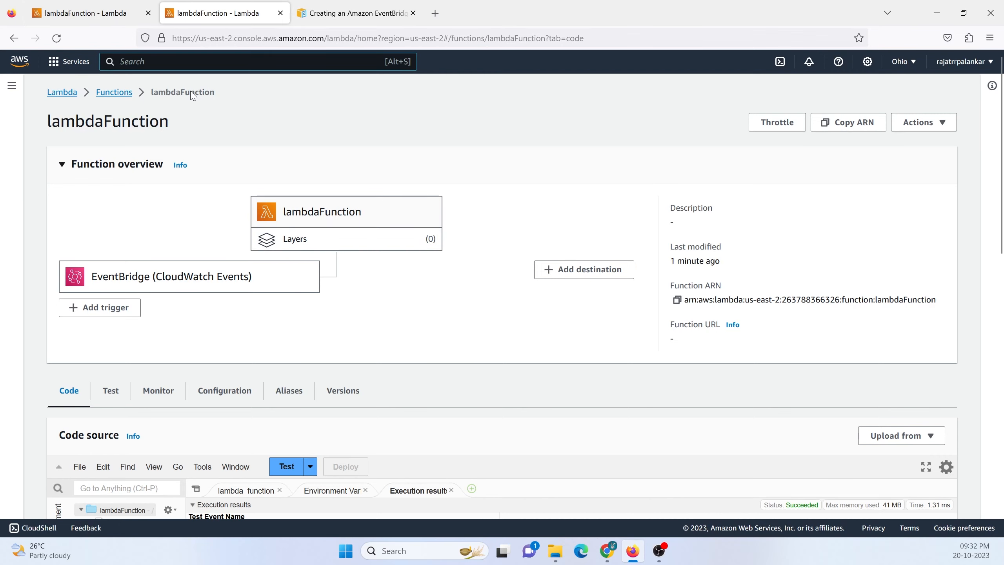
text(clockwatch)
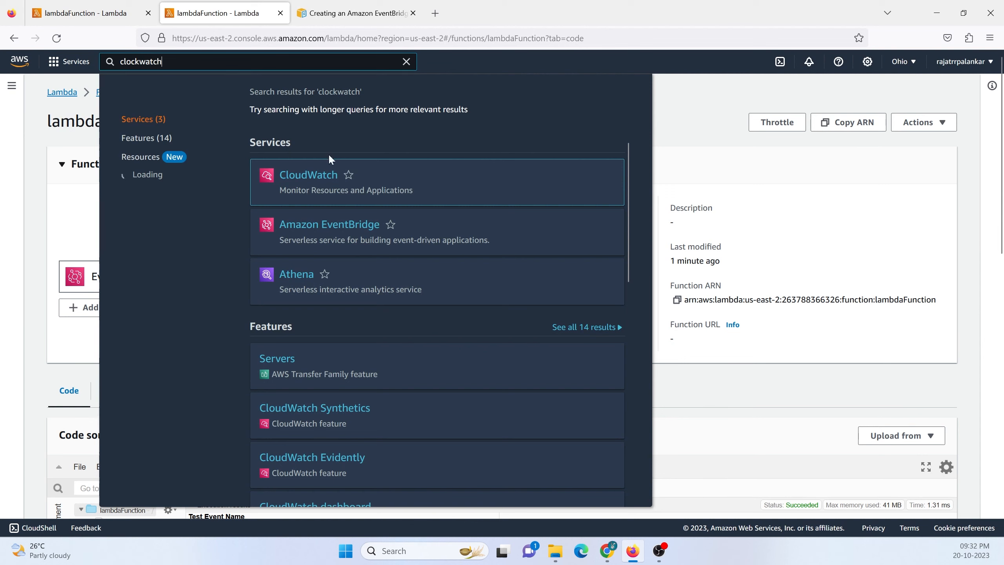
click(309, 184)
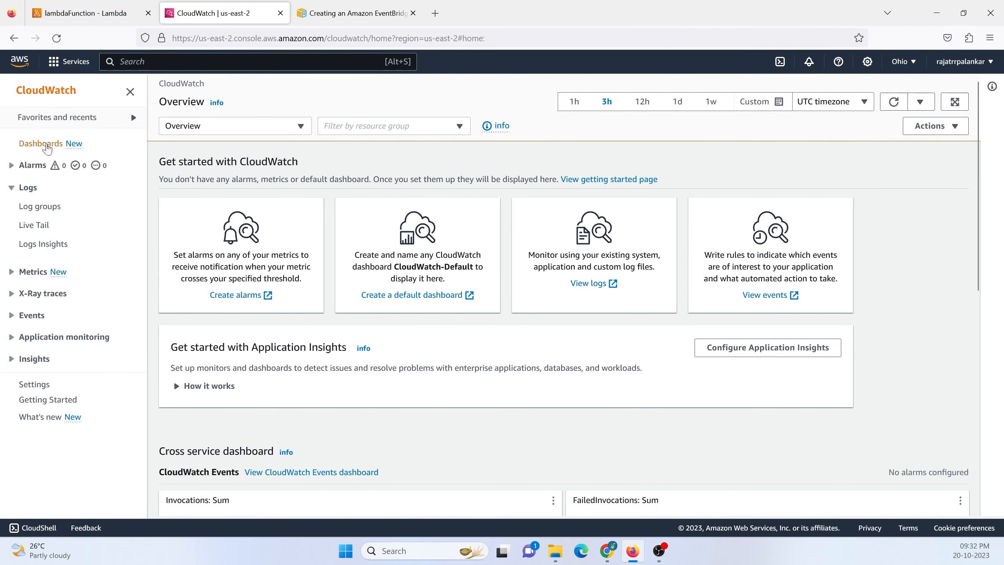
Look over the CloudWatch overview charts and the custom dashboards page.
scroll(345, 334, down, 5)
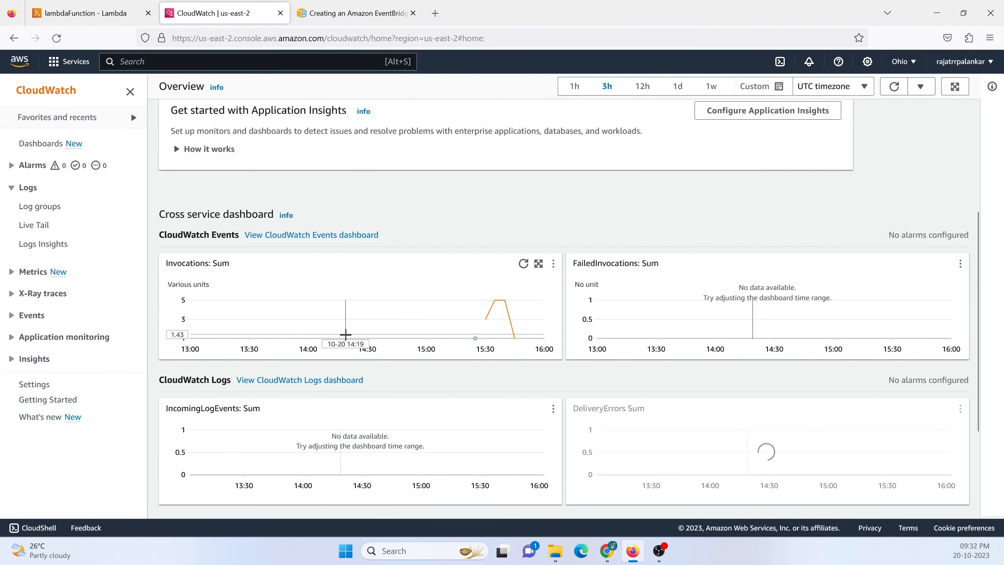
scroll(345, 334, up, 5)
click(43, 144)
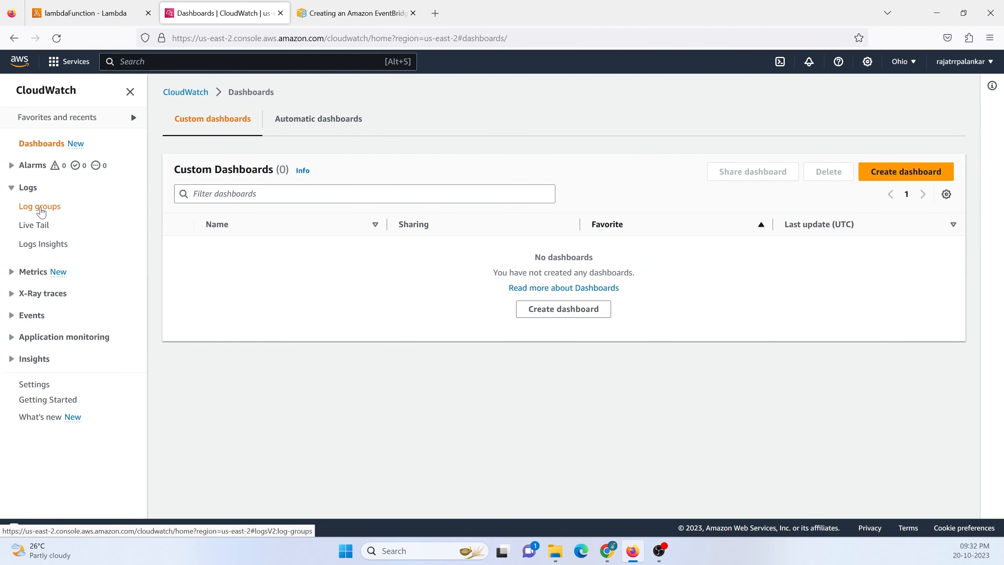
Open the most recent log stream of the /aws/lambda/lambdaFunction log group and review its event timestamps.
click(41, 207)
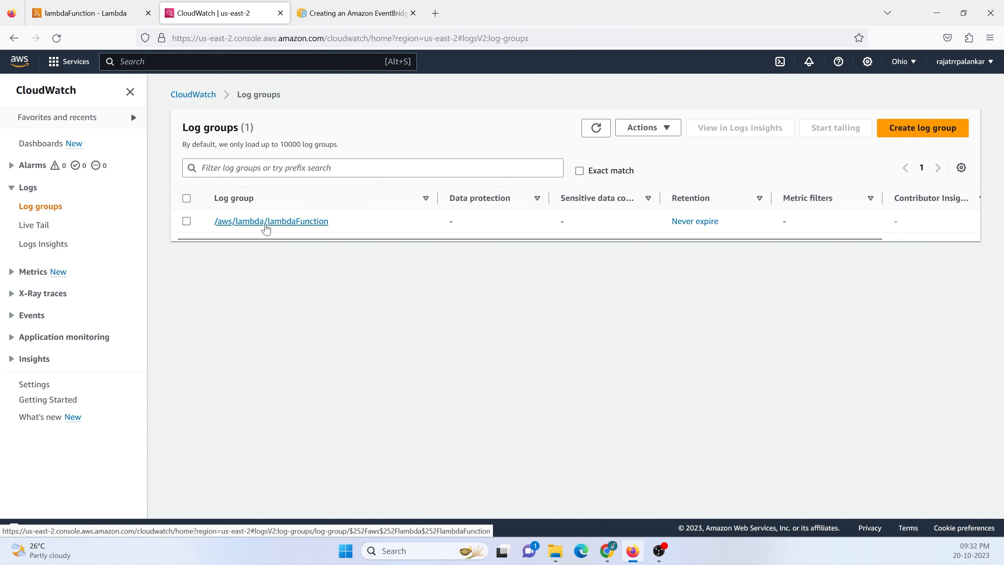
click(266, 221)
scroll(534, 310, down, 2)
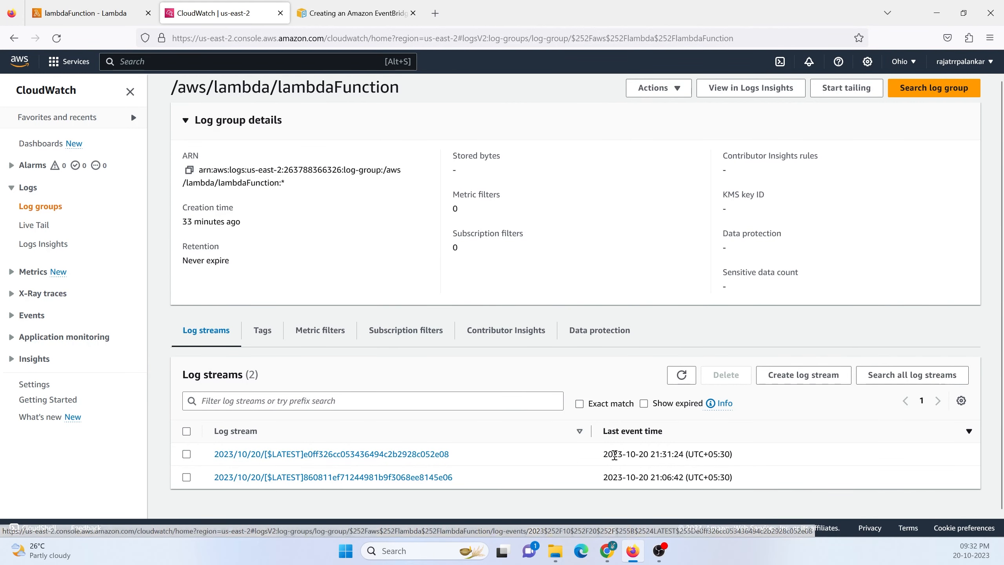
click(326, 455)
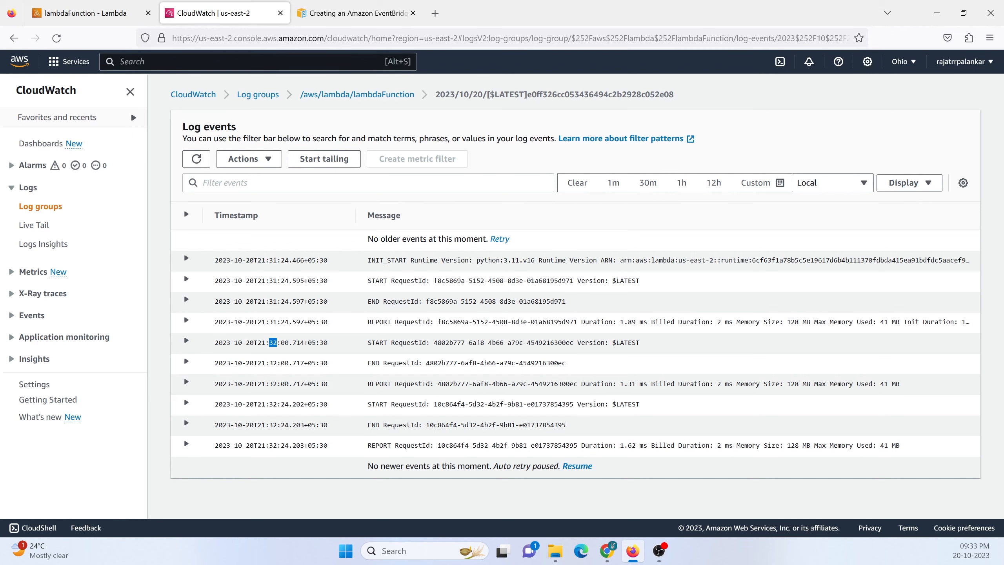
key(alt+Tab)
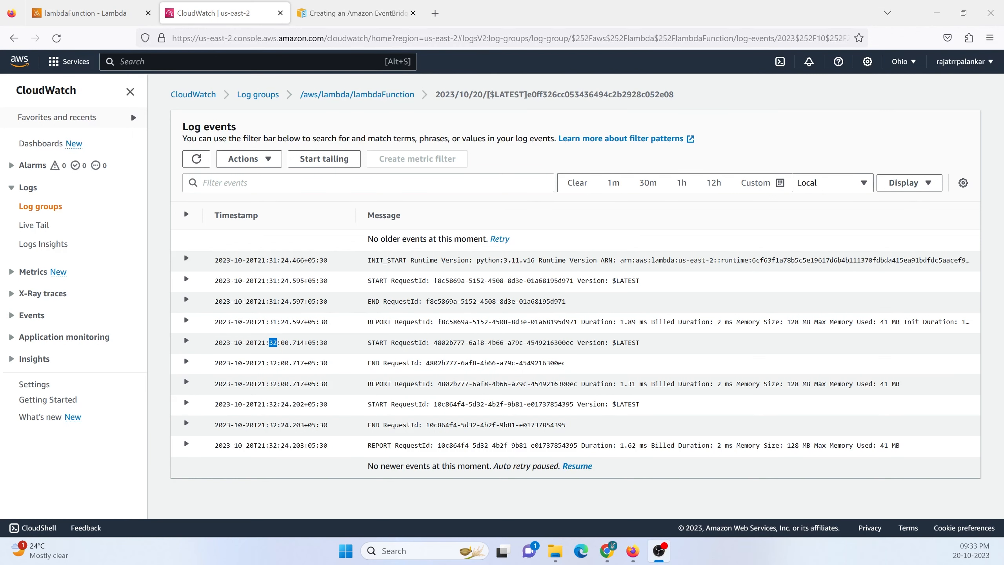